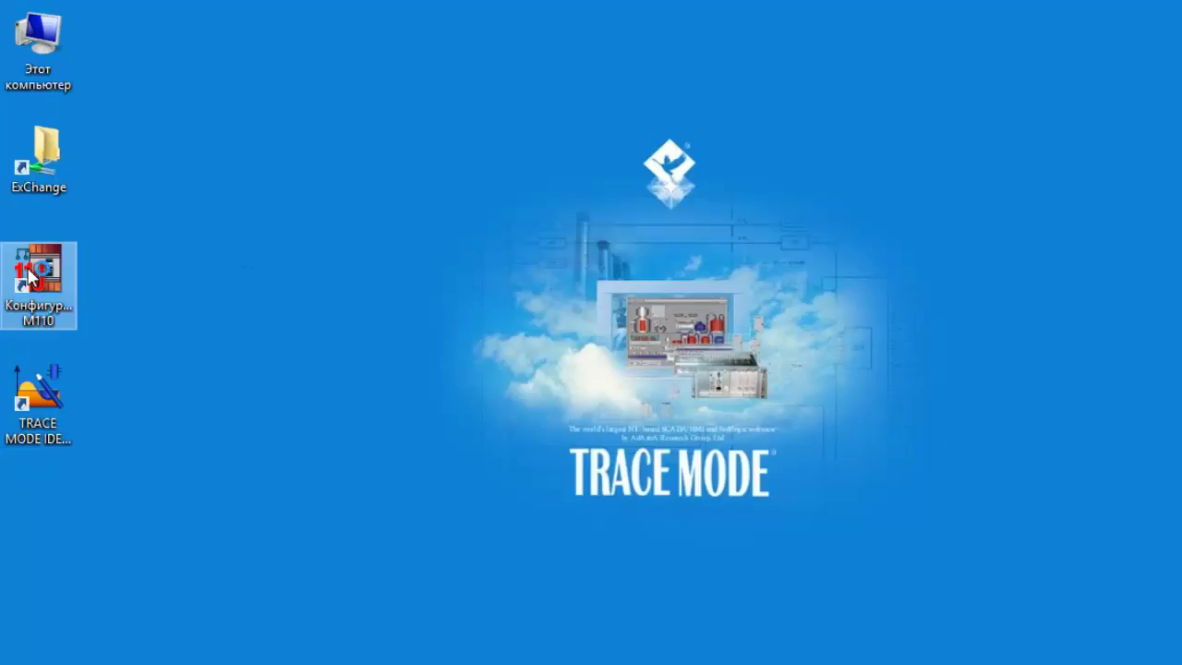
Step: Open the M110 configurator and check the connection with the device
double_click(30, 275)
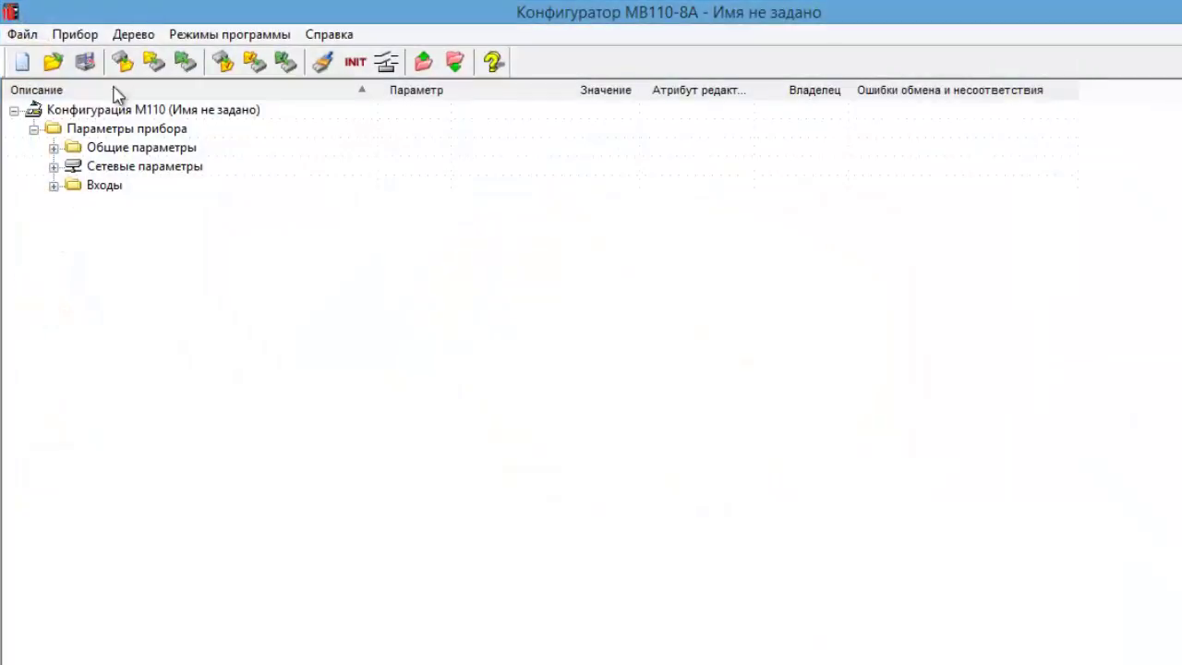
click(81, 34)
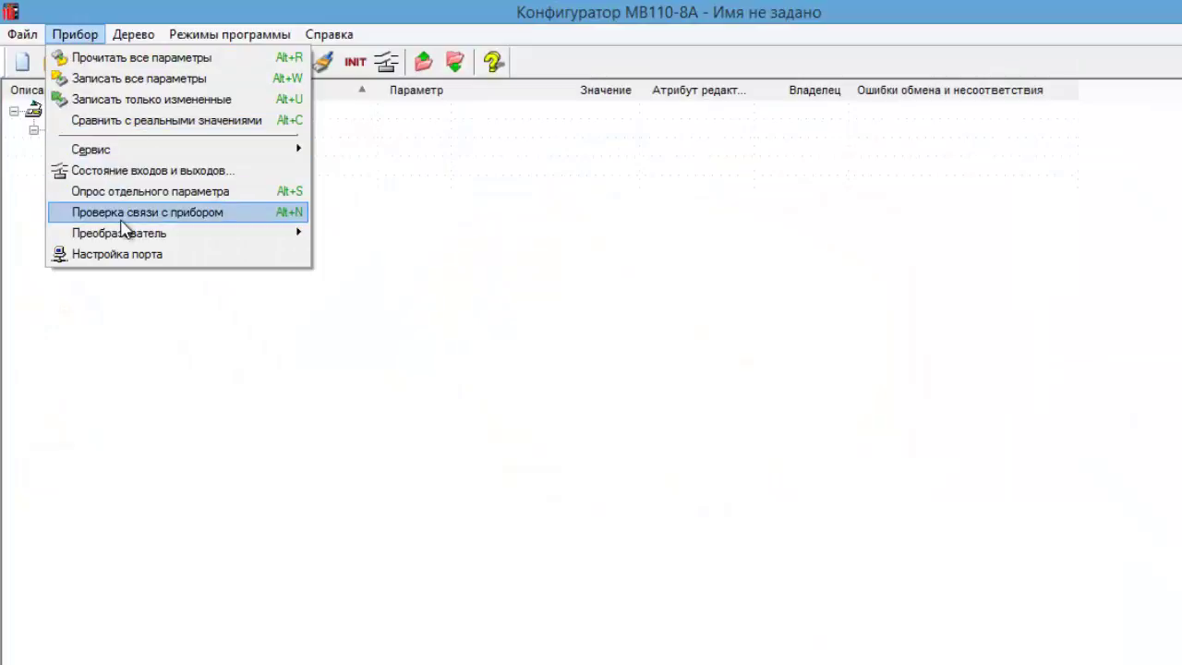
click(131, 212)
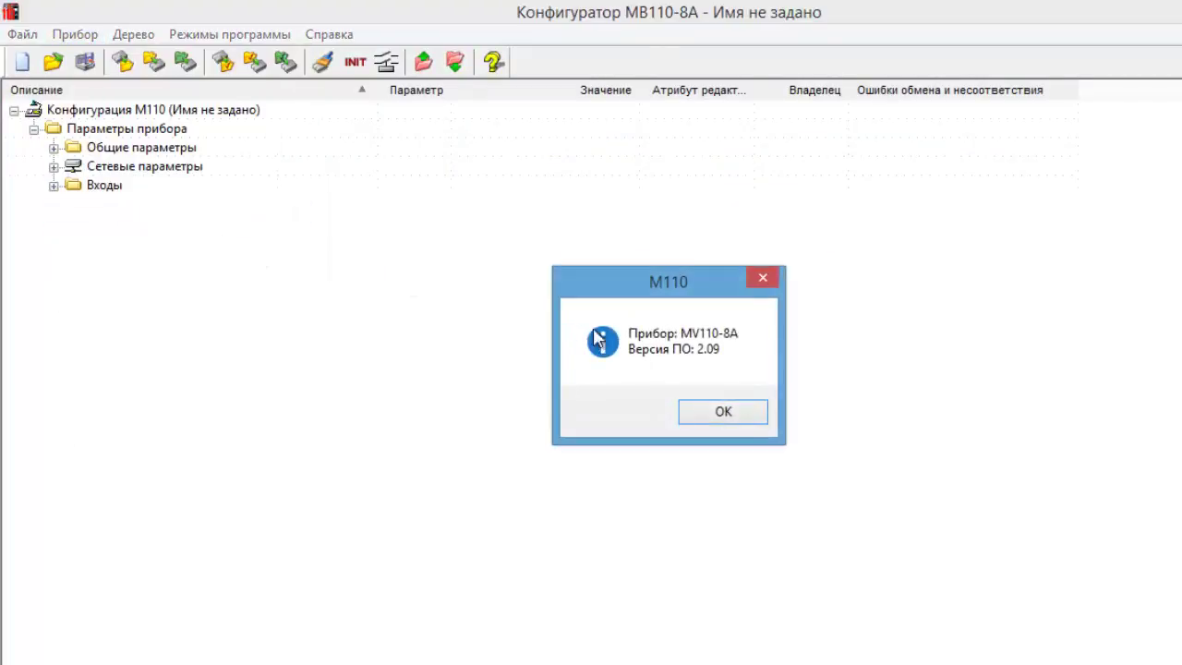
click(754, 416)
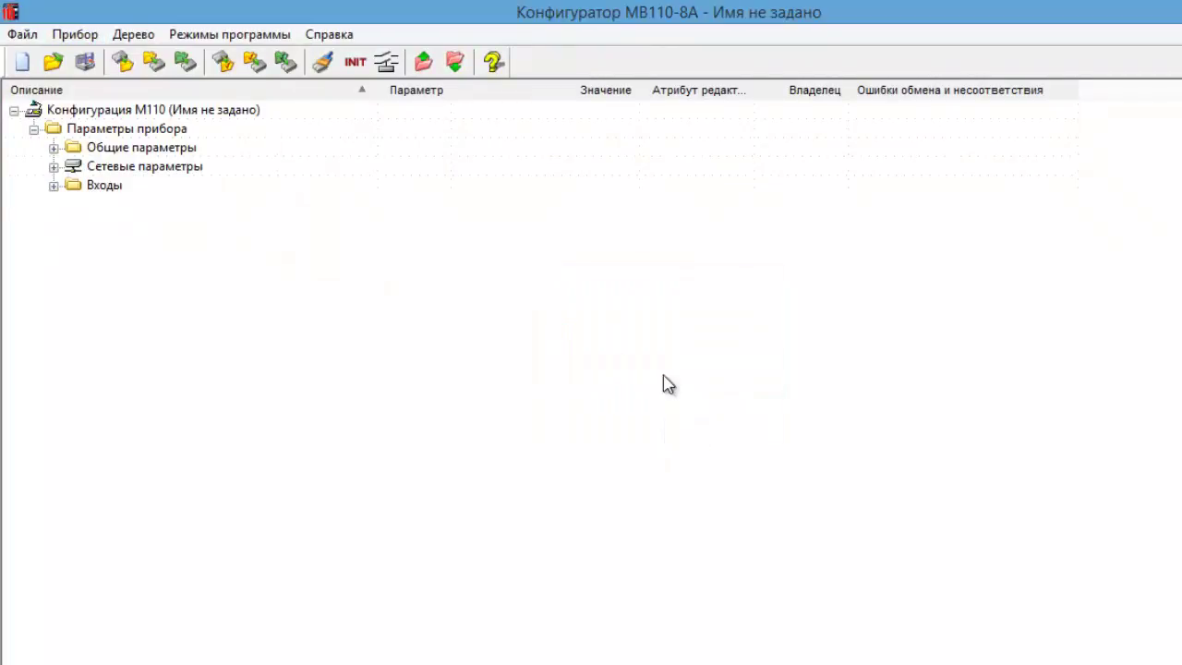
Step: Examine the device's general and network parameters and the sensor settings of inputs 1, 2, 7 and 8
click(53, 148)
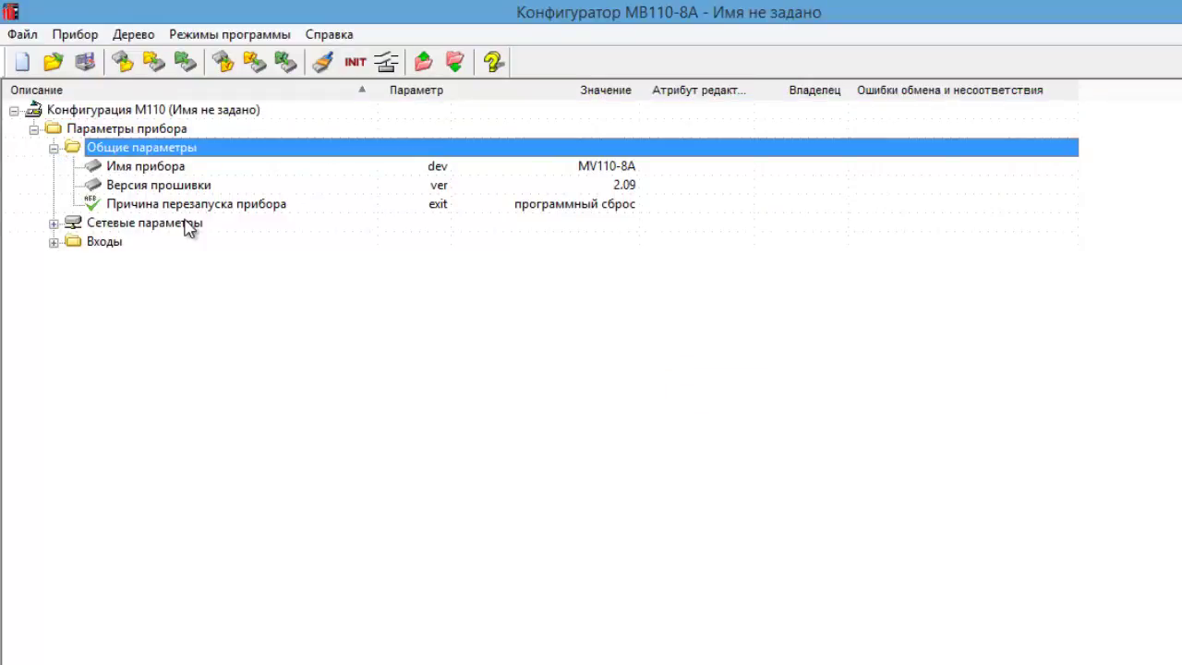
click(53, 223)
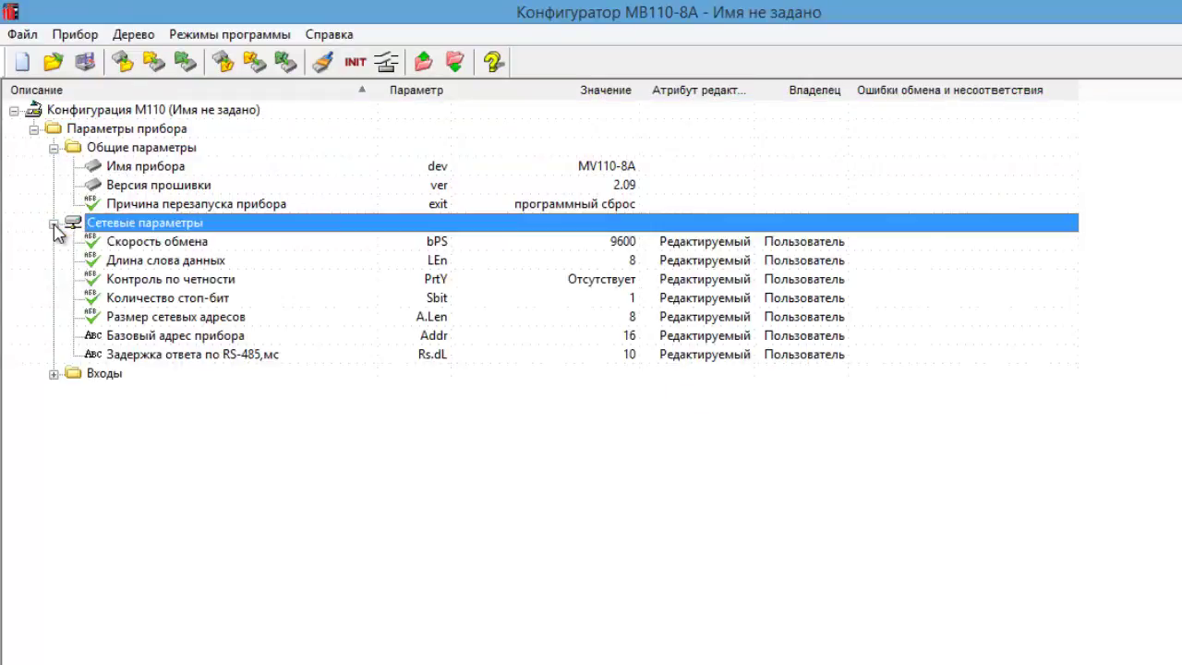
click(53, 374)
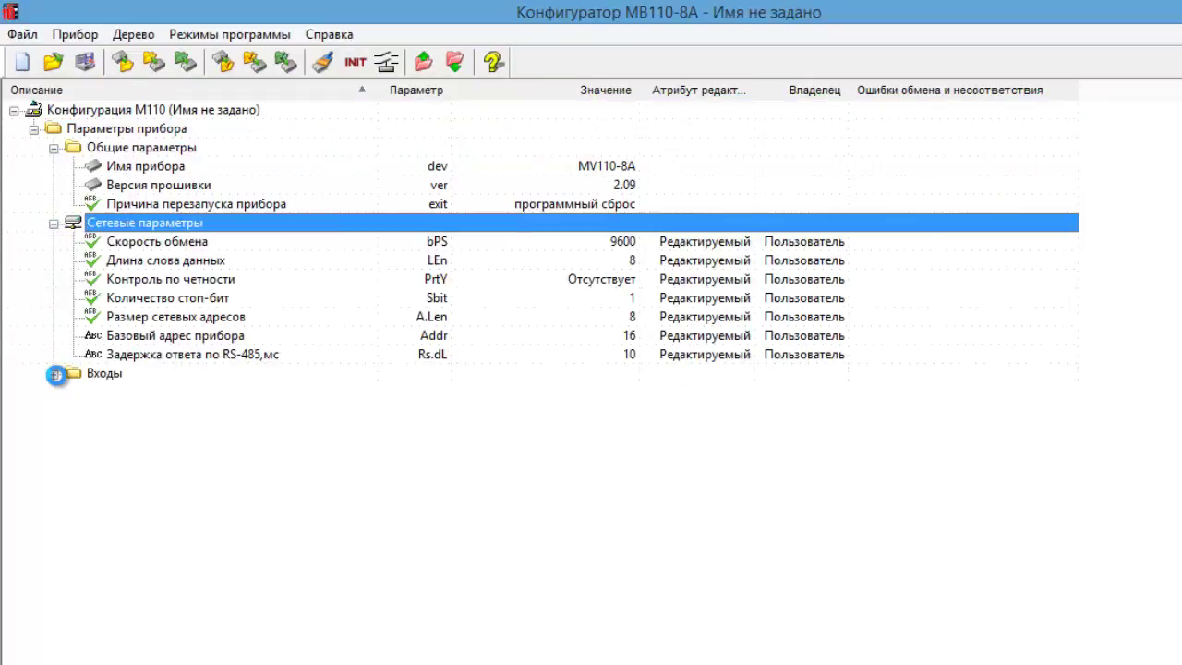
click(73, 411)
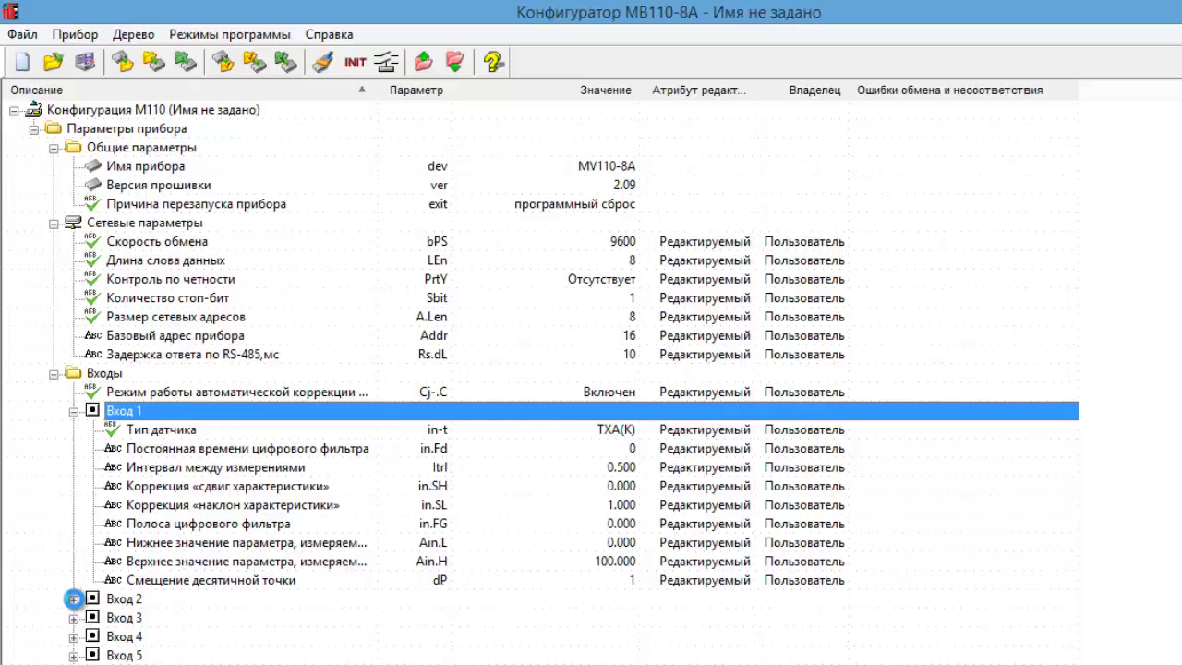
double_click(73, 600)
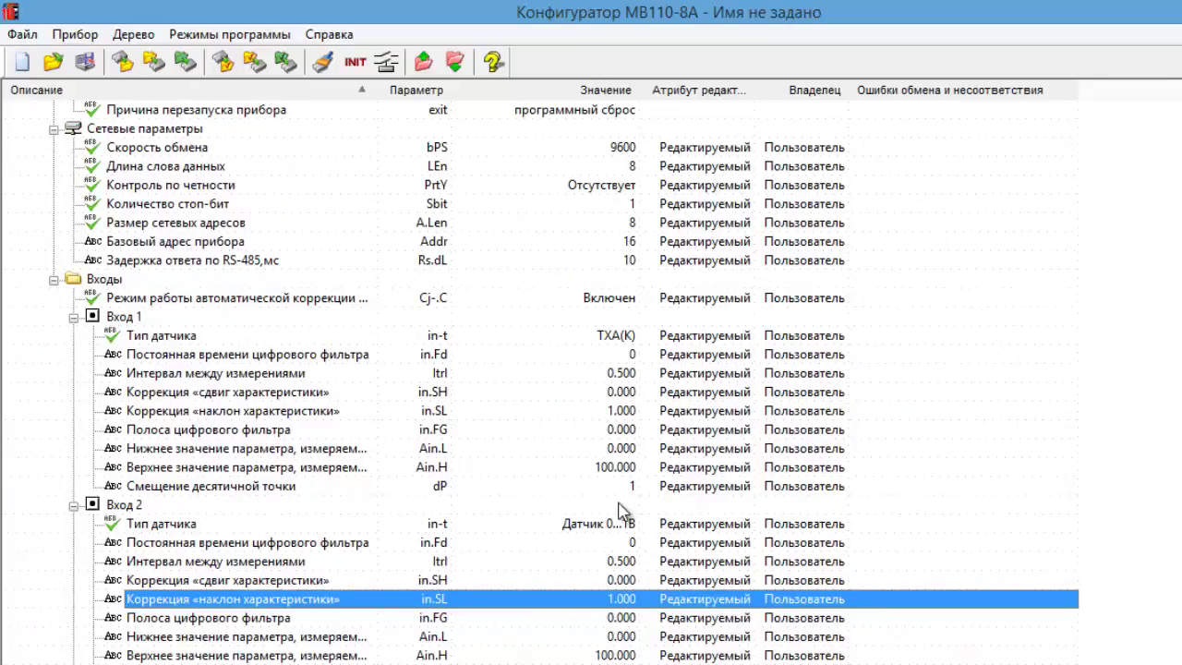
double_click(73, 504)
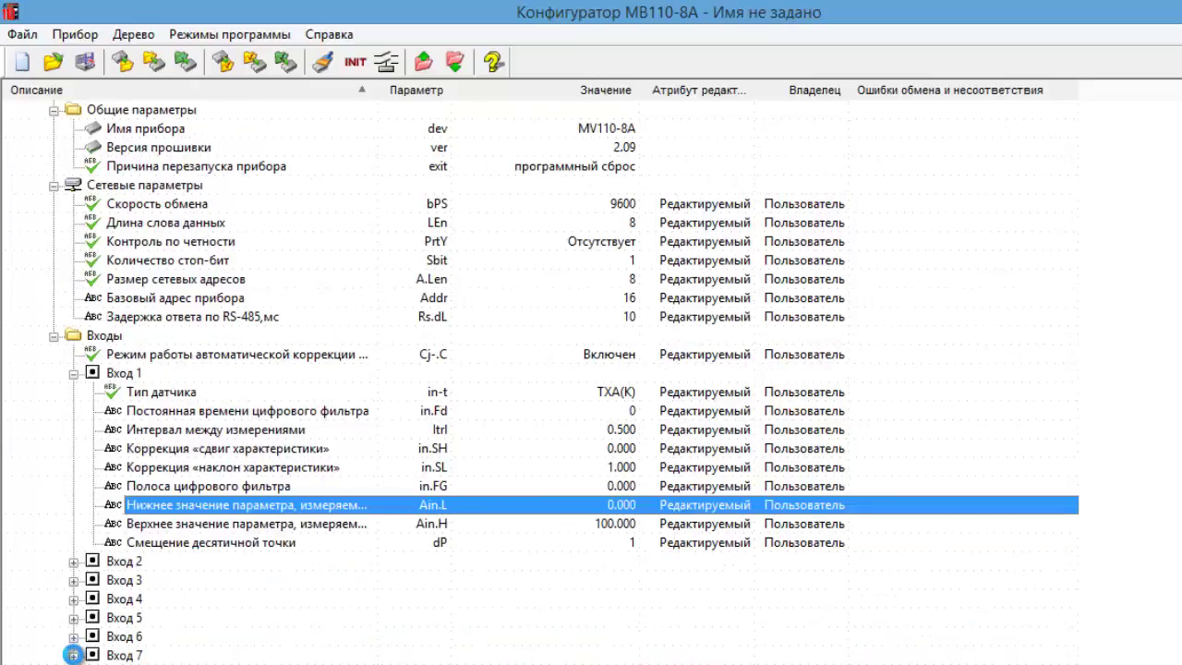
double_click(73, 655)
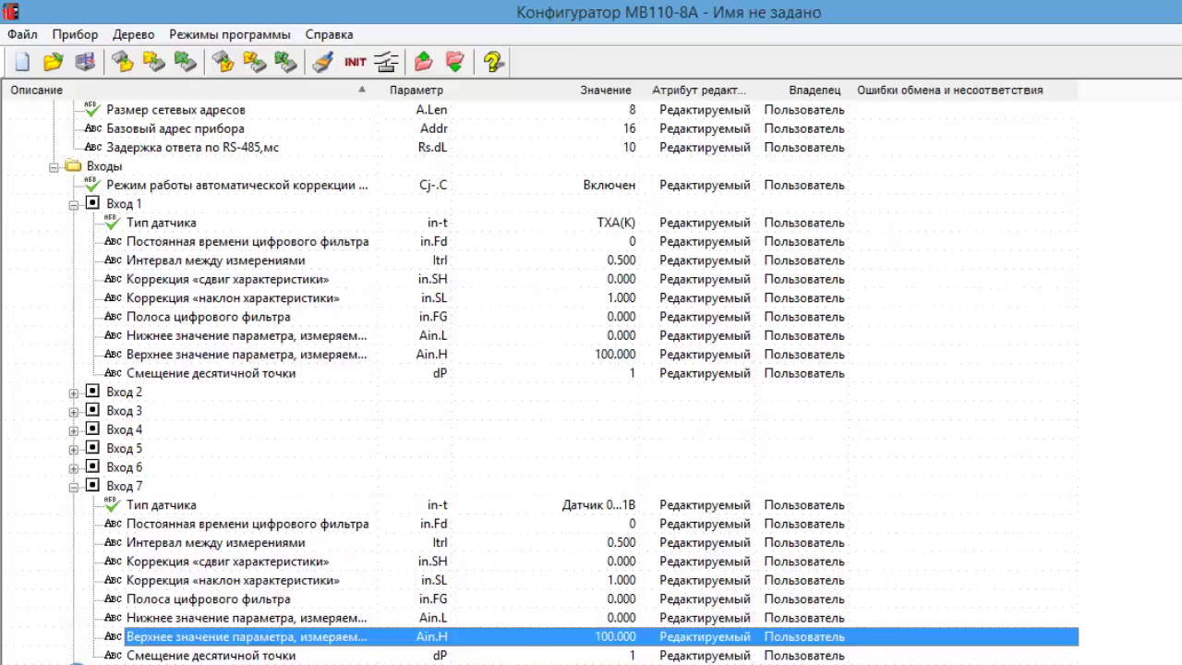
scroll(830, 475, down, 3)
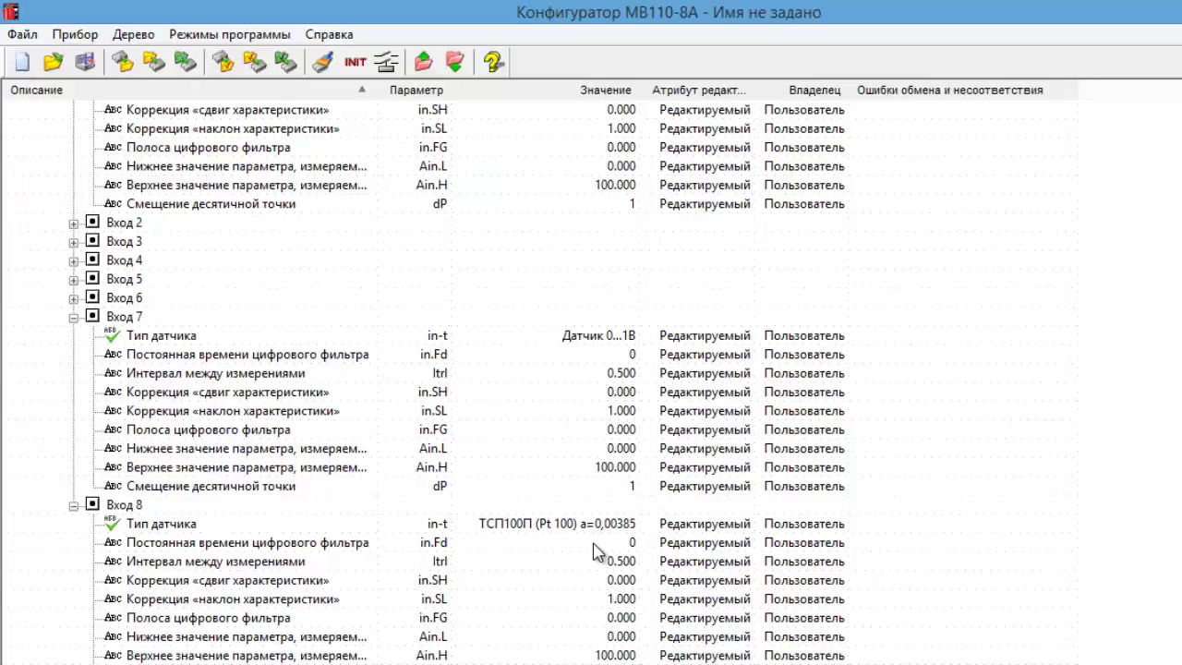
Step: Collapse the device parameter groups and open the view of input and output states (Состояние входов и выходов)
click(57, 378)
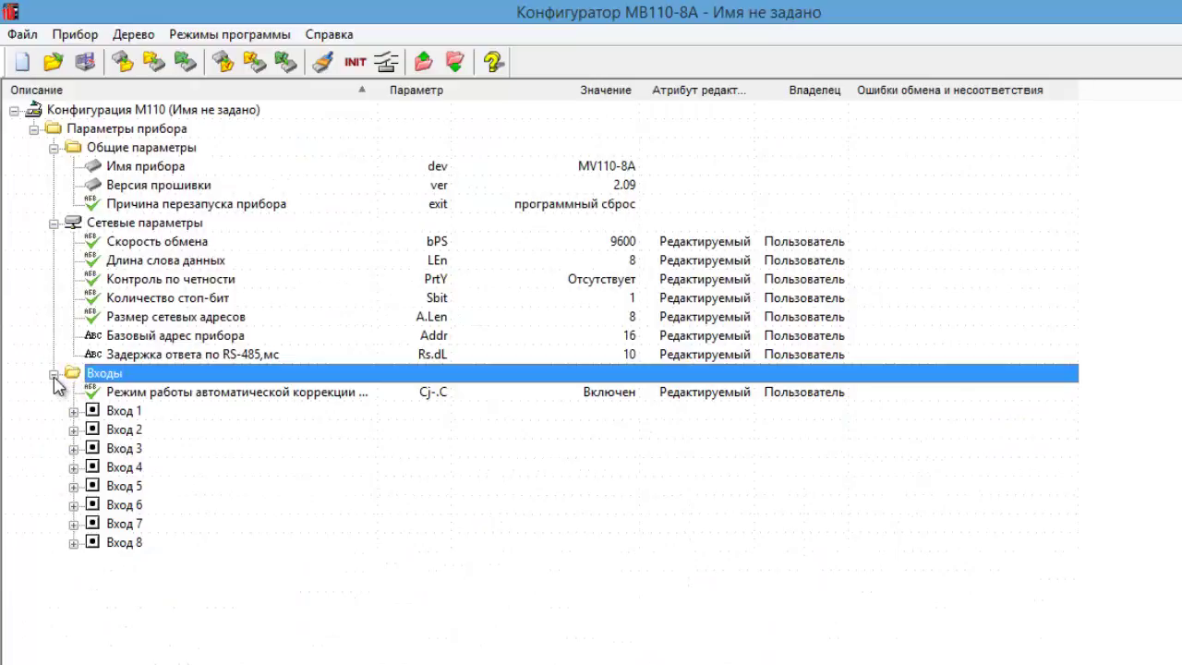
click(53, 374)
click(54, 224)
click(54, 148)
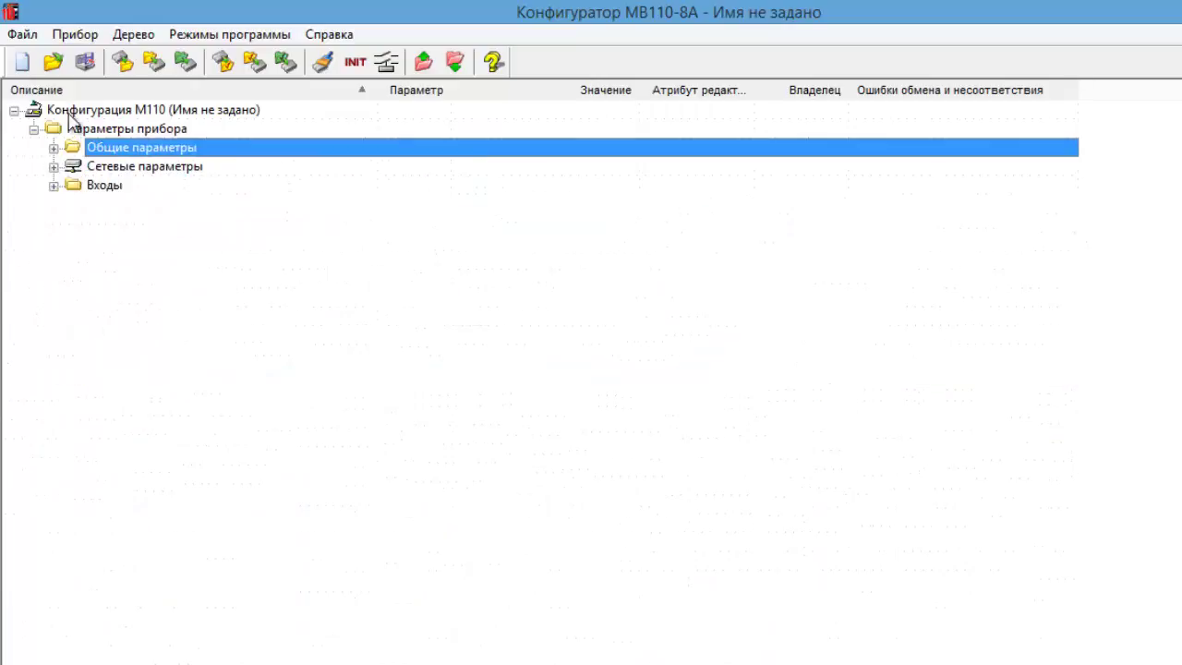
click(75, 34)
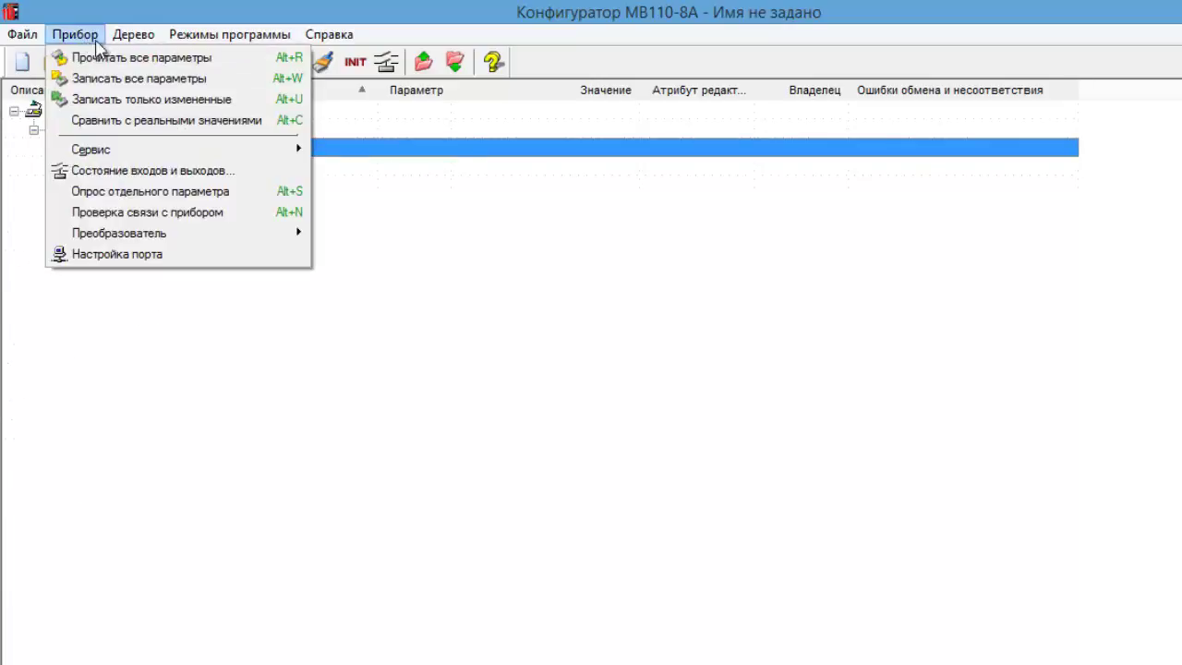
click(162, 175)
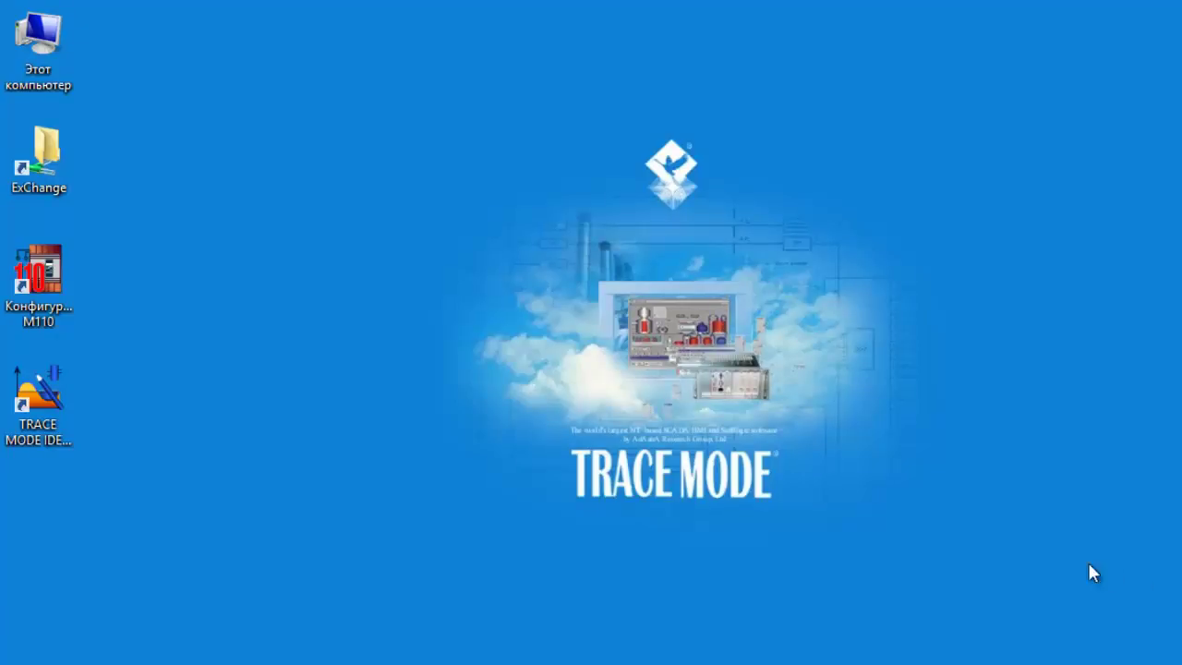
Step: Open the TRACE MODE 6 IDE and create a new project
double_click(39, 397)
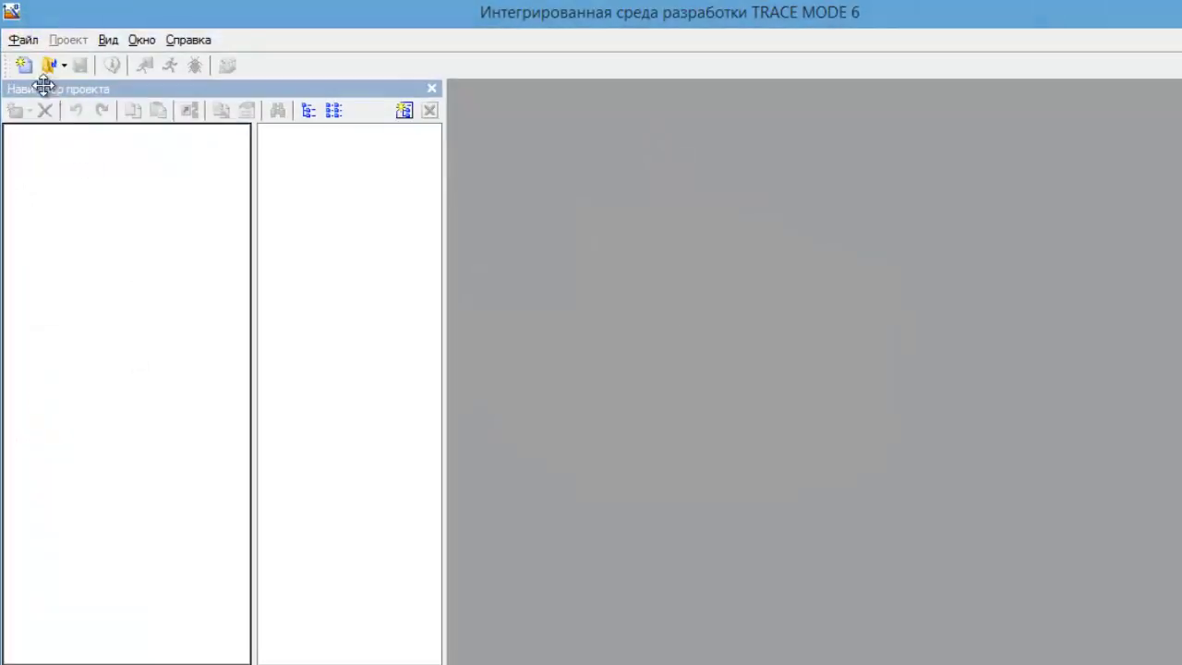
click(24, 66)
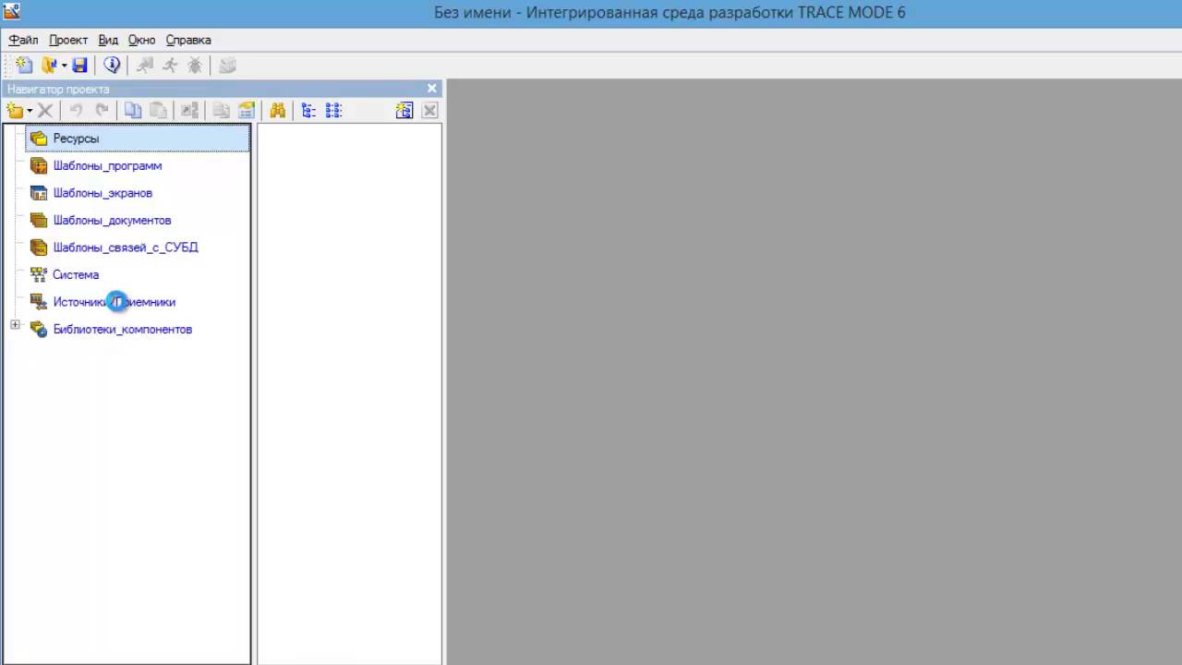
Step: Create a MODBUS group in the Источники/Приемники layer of the project
click(118, 307)
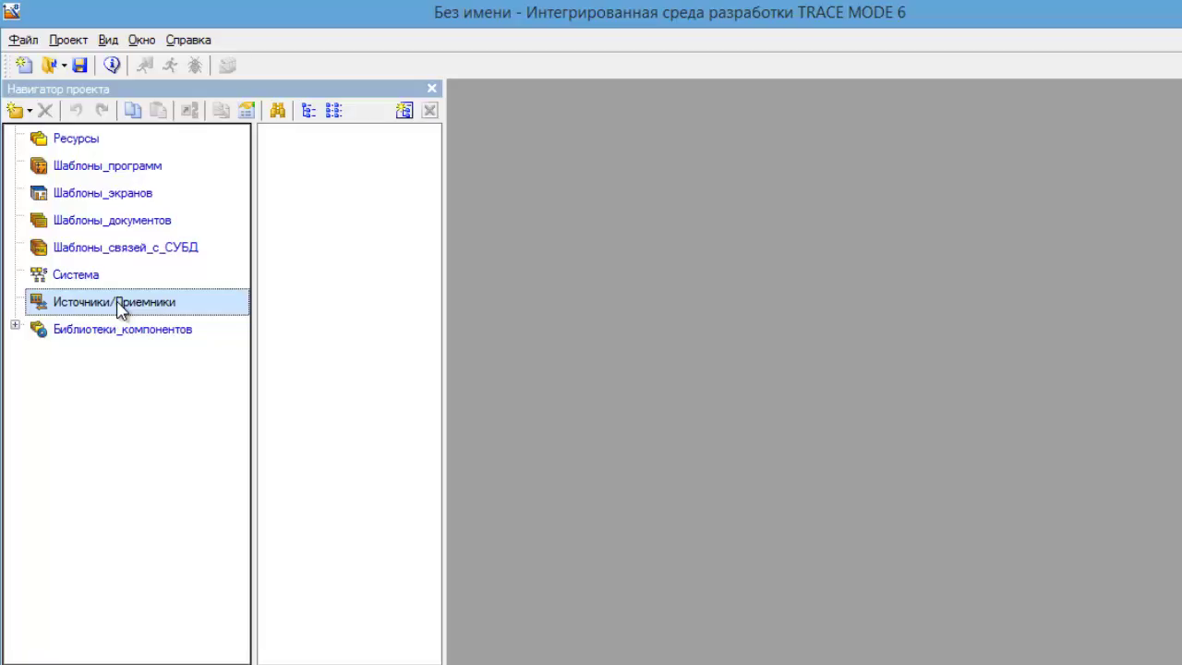
click(1047, 269)
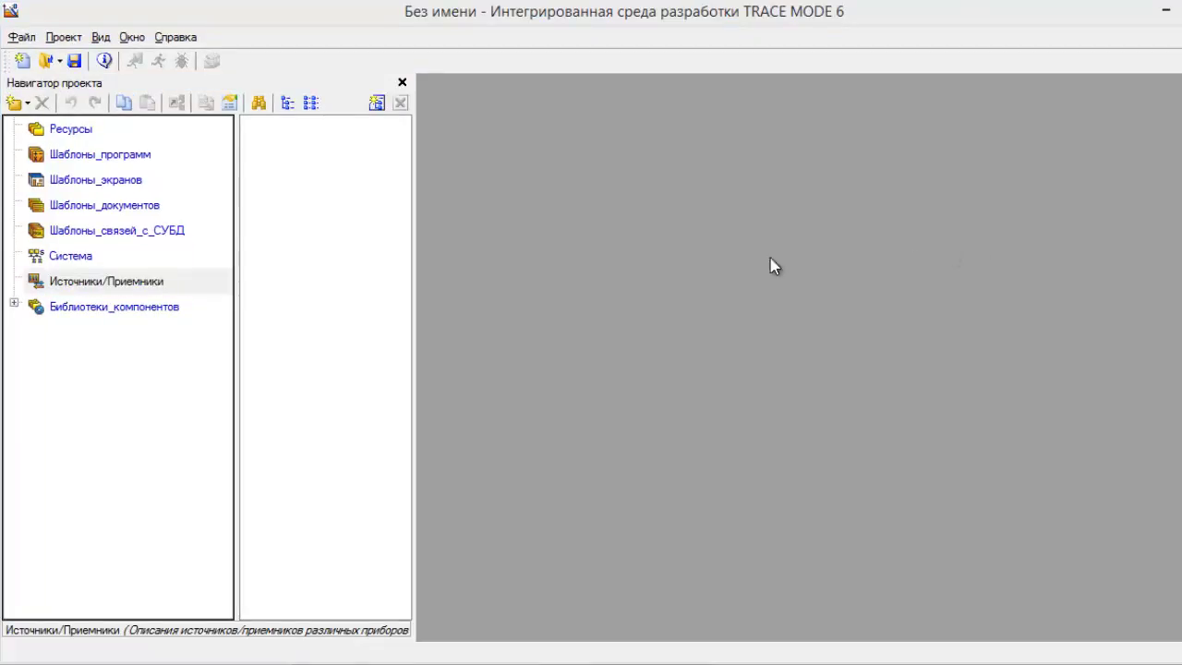
right_click(176, 282)
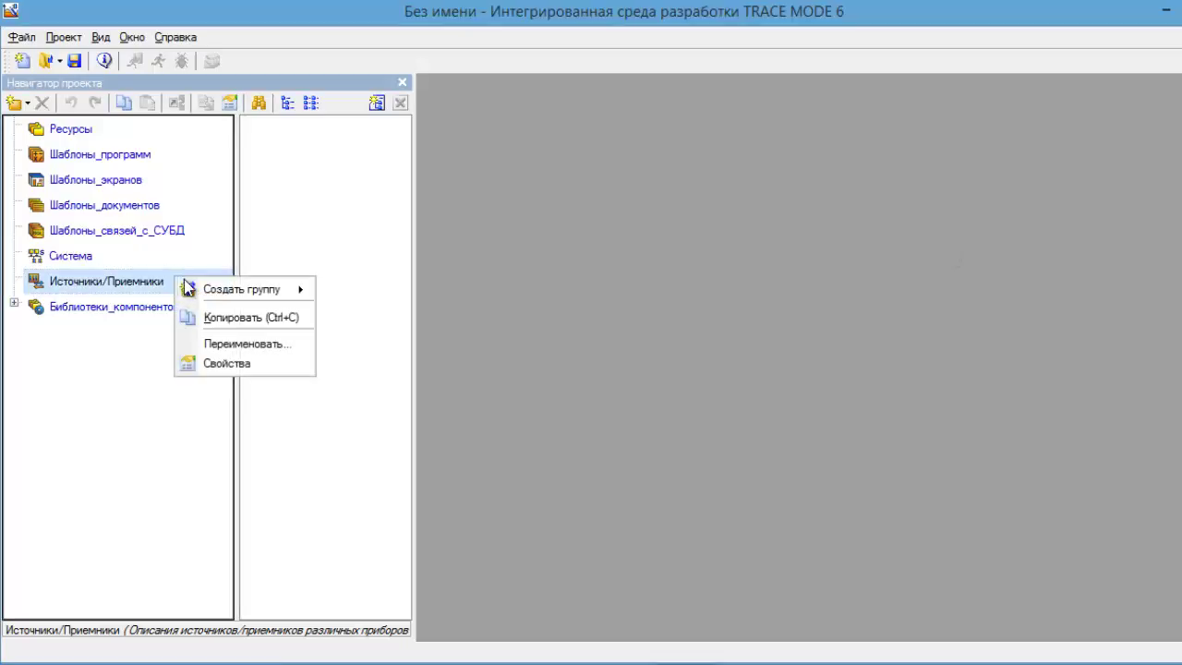
mouse_move(273, 289)
click(392, 445)
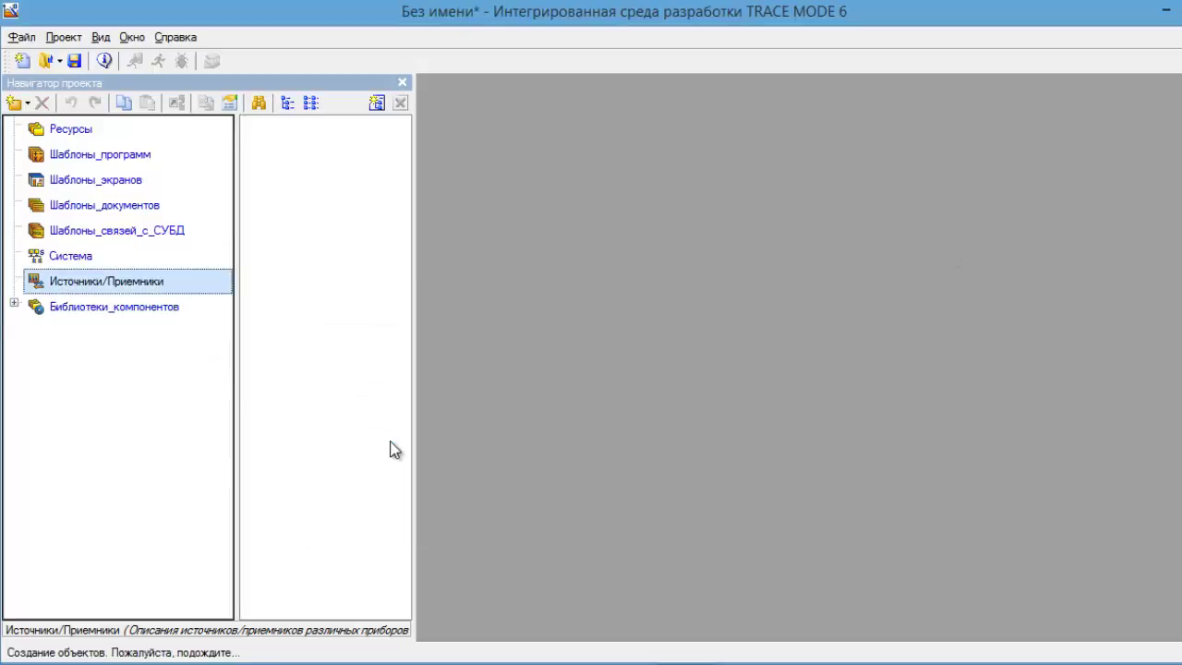
Step: Add a Rin_Word(4) component to the MODBUS_1 group
right_click(274, 151)
mouse_move(368, 157)
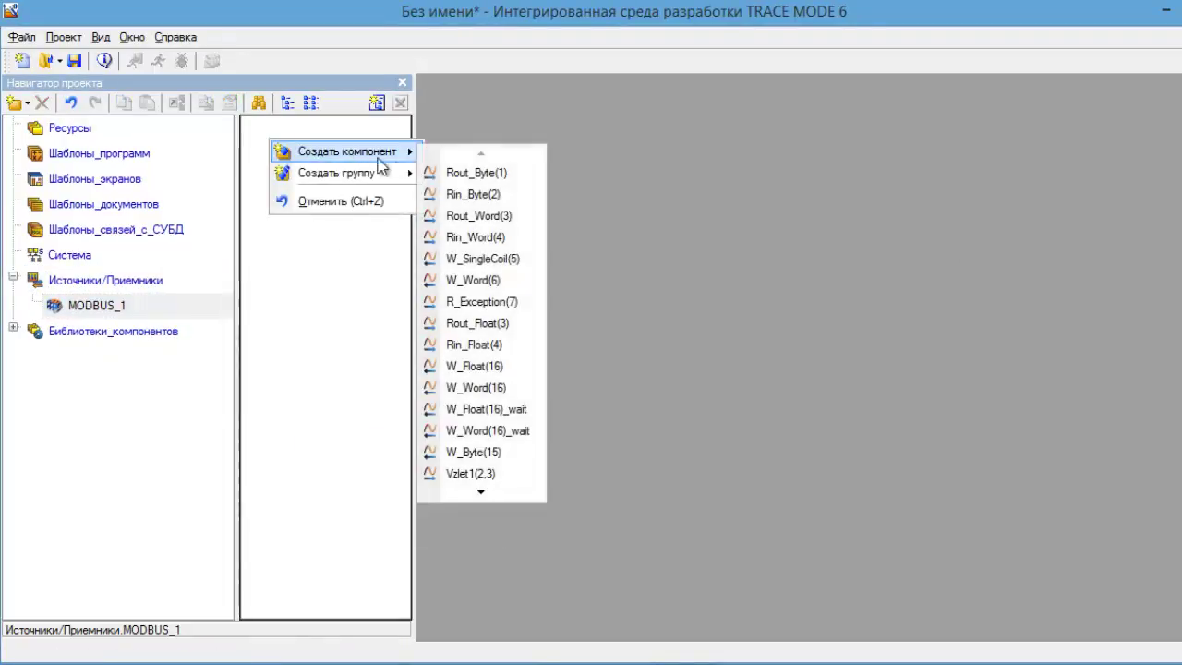
click(513, 247)
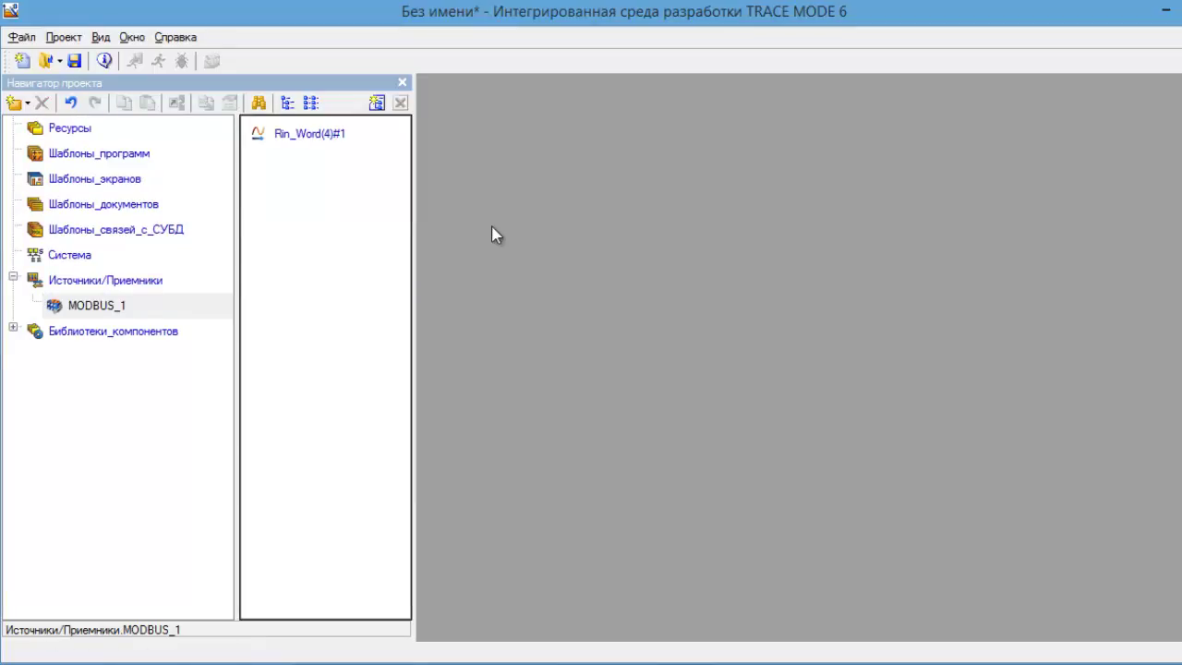
Step: Open the Rin_Word(4)#1 source for editing and set its address (Адрес) to 0x10
double_click(332, 134)
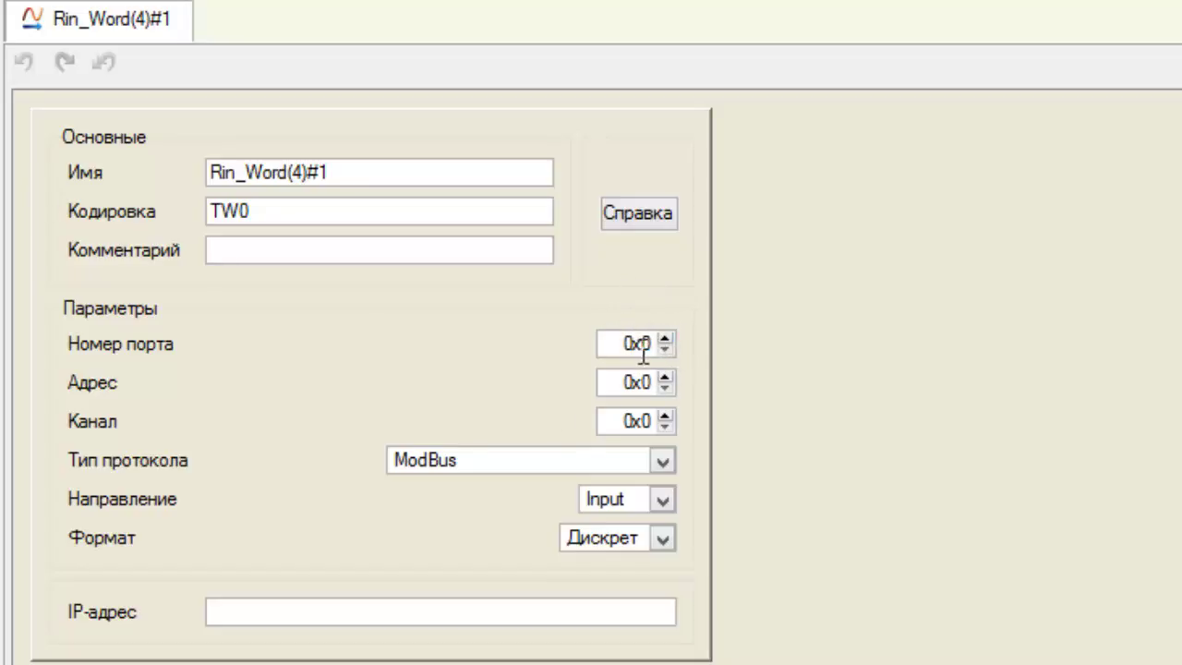
drag(632, 394, 642, 392)
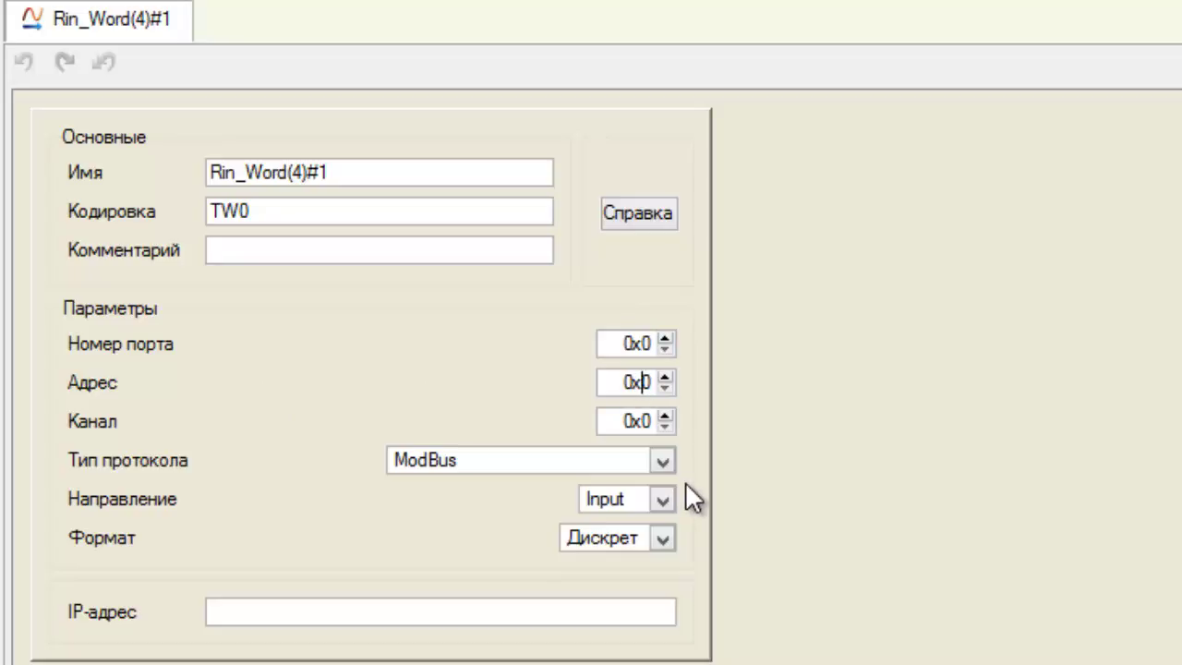
text(1)
key(Return)
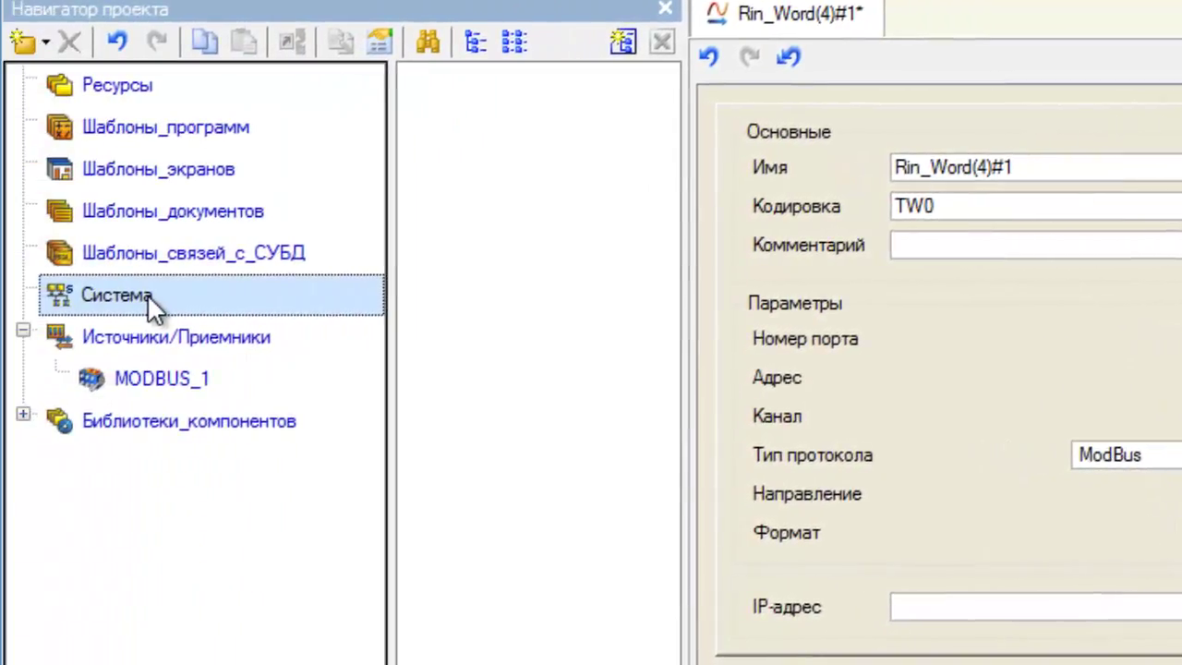
Step: Create an RTM node in the Система layer
right_click(147, 293)
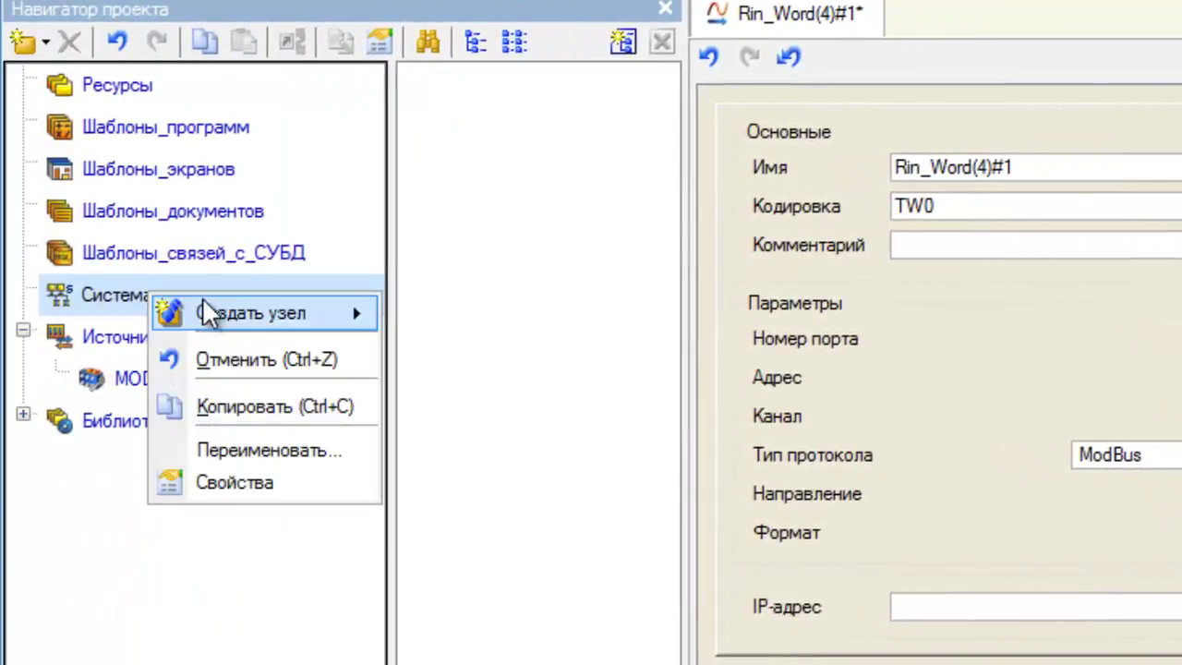
mouse_move(198, 303)
click(481, 323)
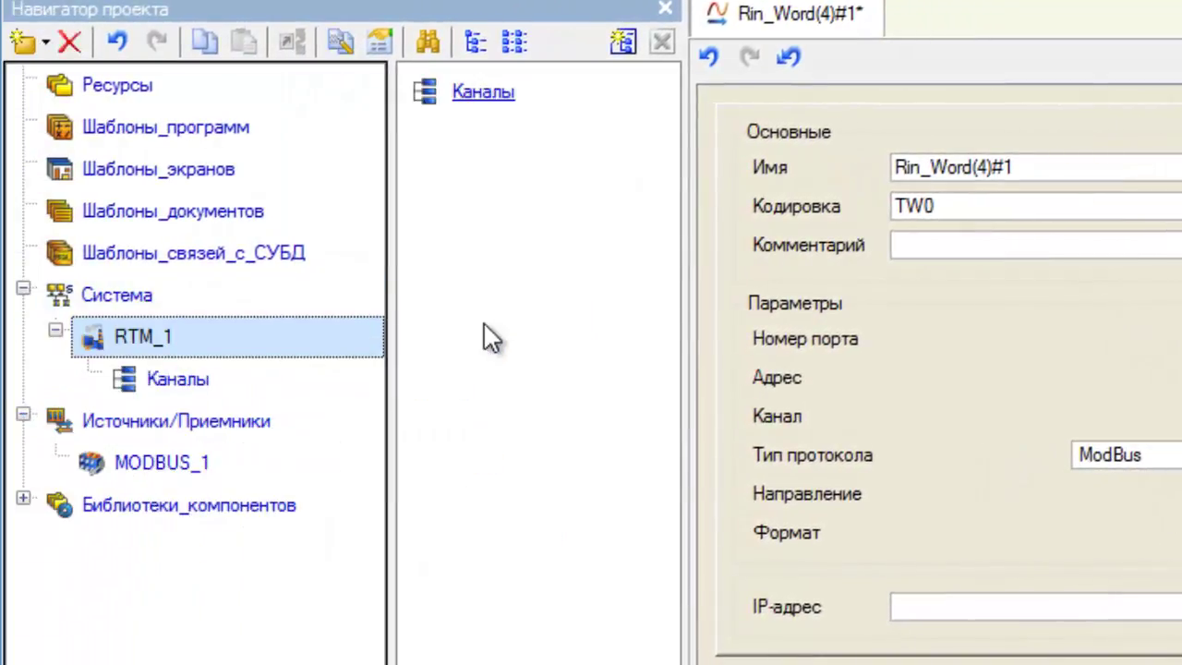
Step: Add a CALL channel component to the Каналы group of the RTM_1 node
click(226, 378)
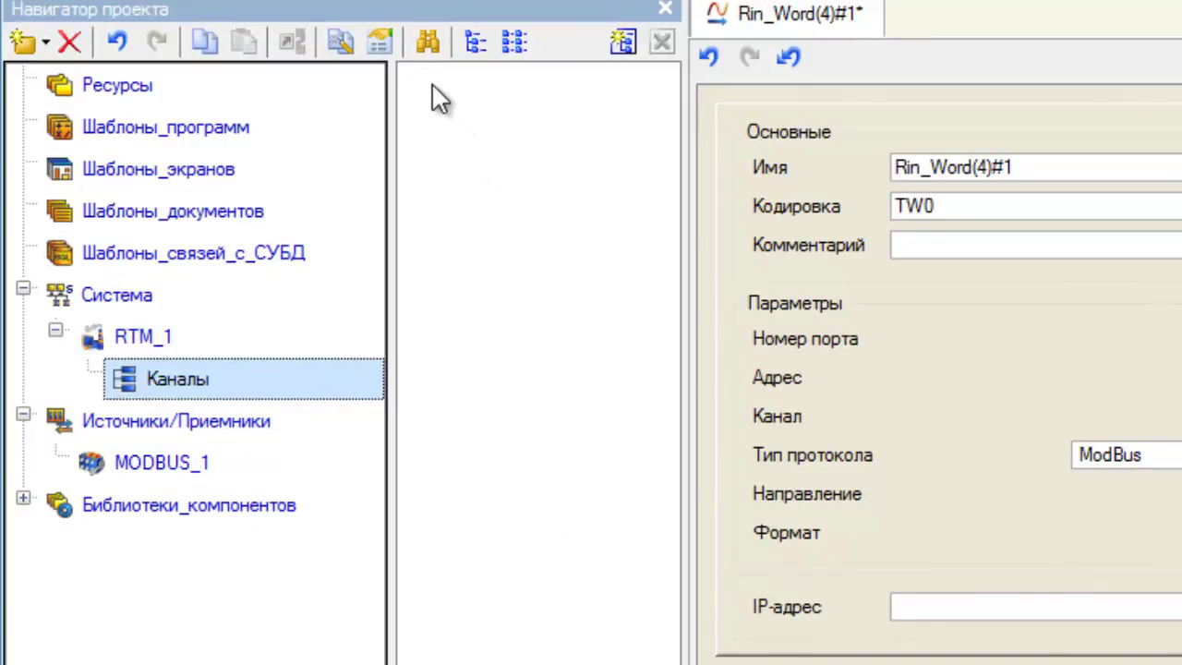
right_click(429, 99)
mouse_move(480, 103)
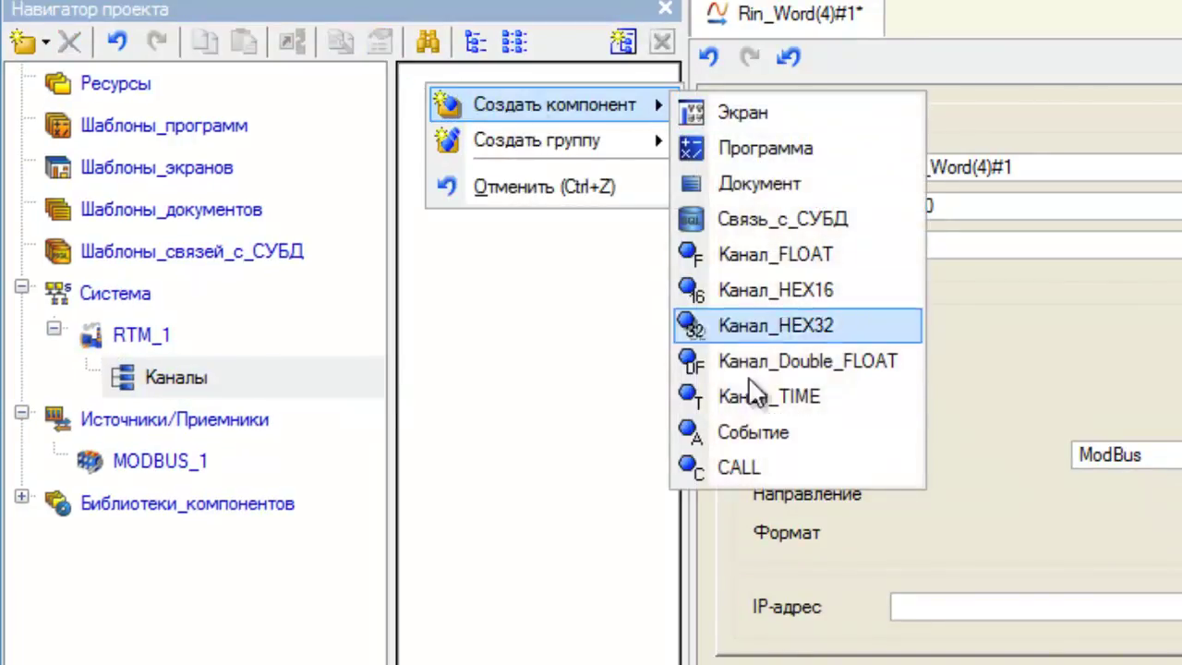
click(743, 465)
Step: Rename the CALL#1 channel to CALL ChGrReq and set its call type (Тип вызова) to ChGroupReq
click(504, 94)
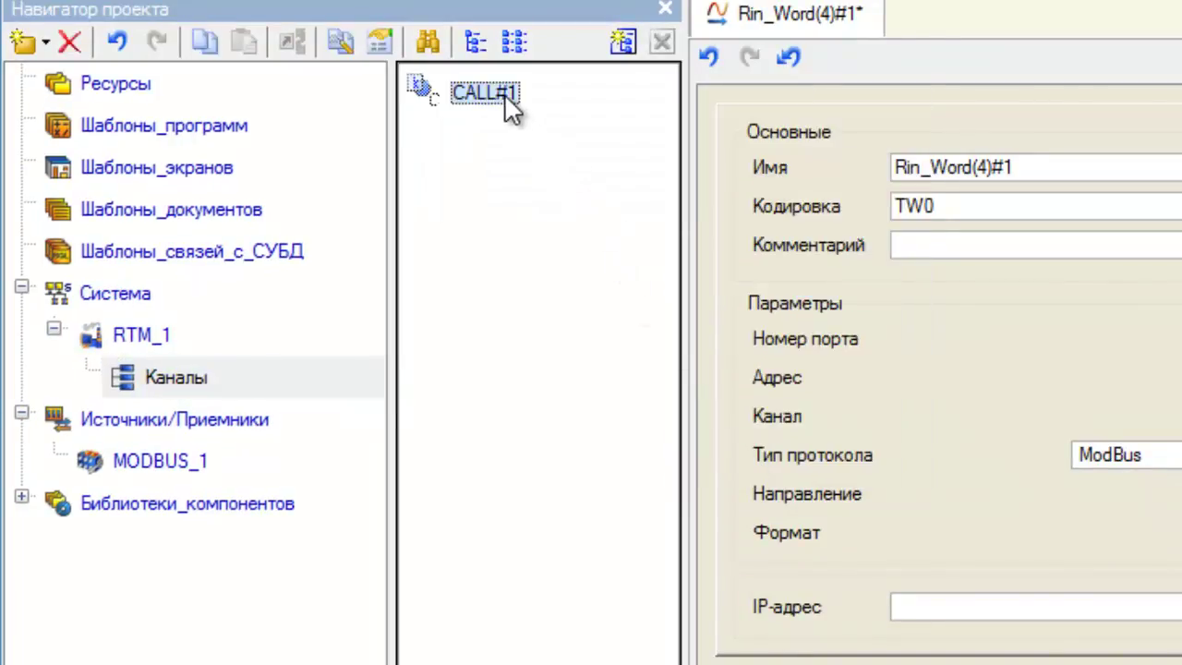
double_click(505, 93)
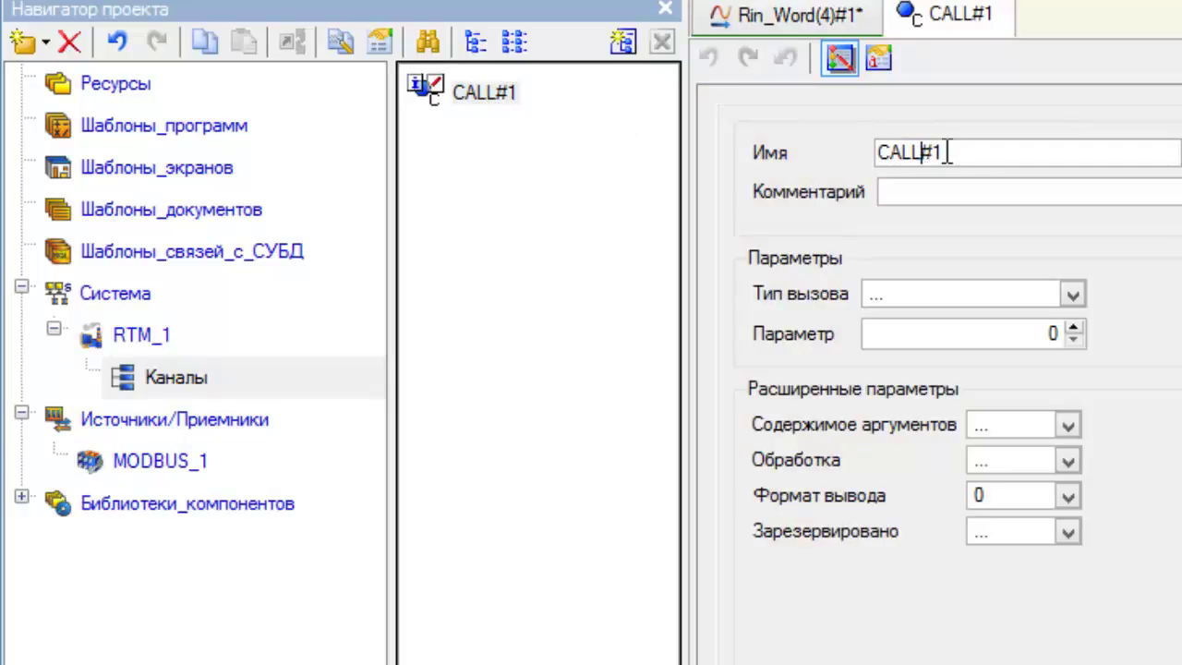
drag(908, 152, 1053, 154)
text(ChGrReq)
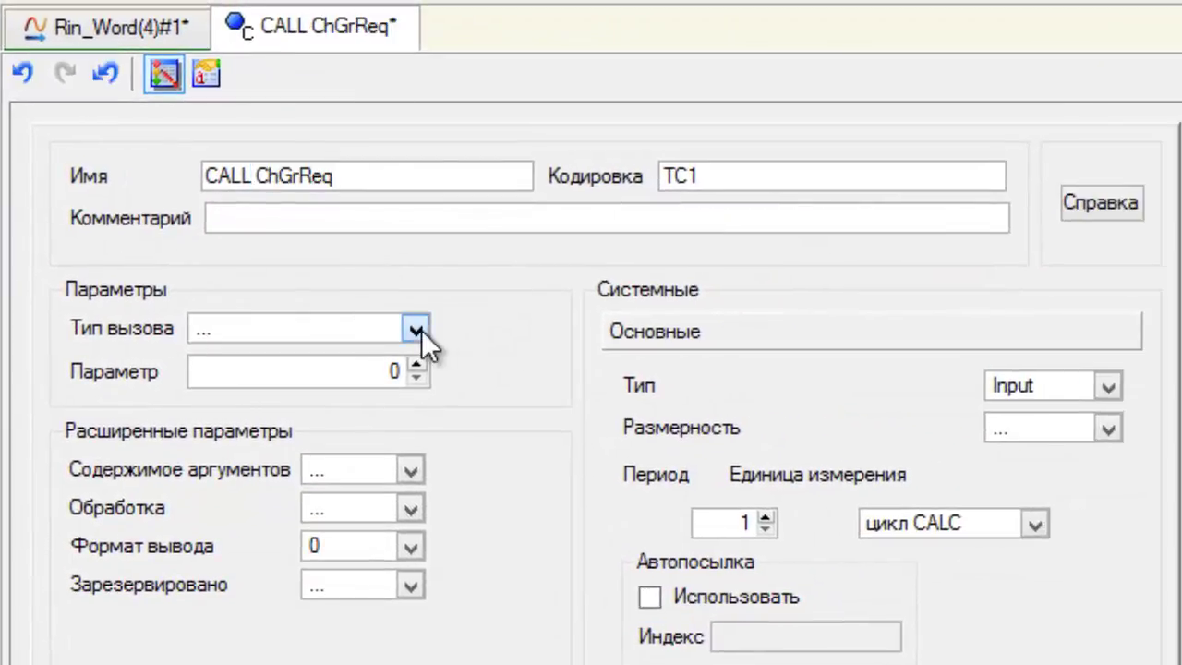
click(416, 329)
click(295, 557)
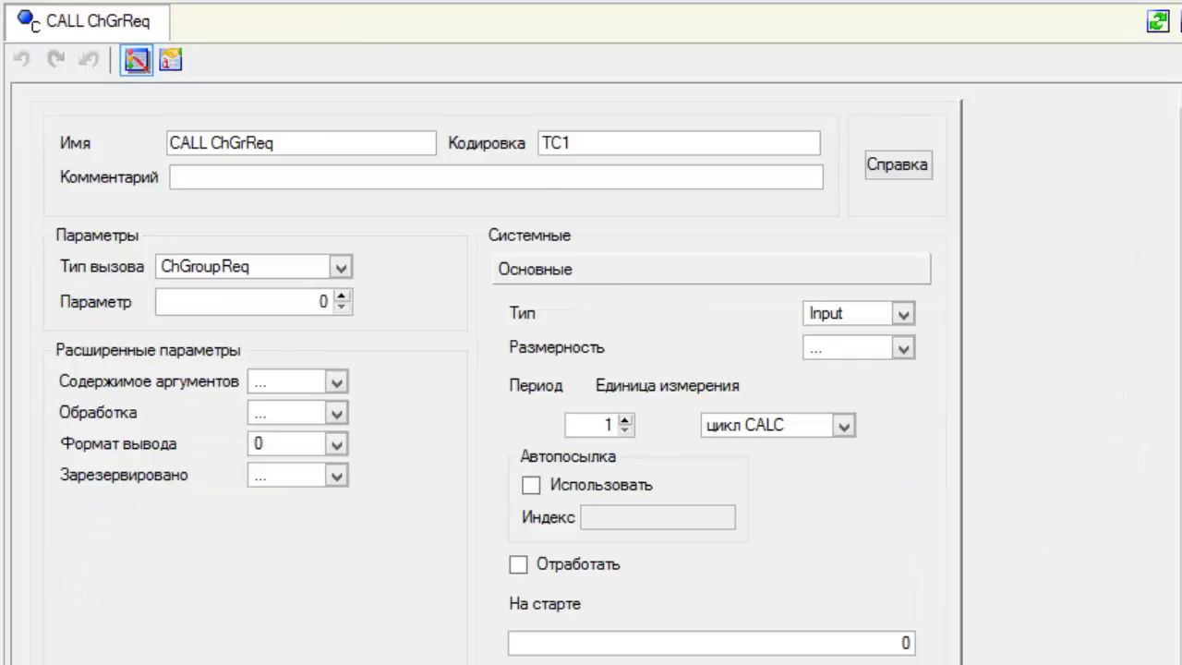
Step: Examine the argument list of the CALL ChGrReq channel, including the data types and group numbers from ARG_000 to ARG_039
click(170, 59)
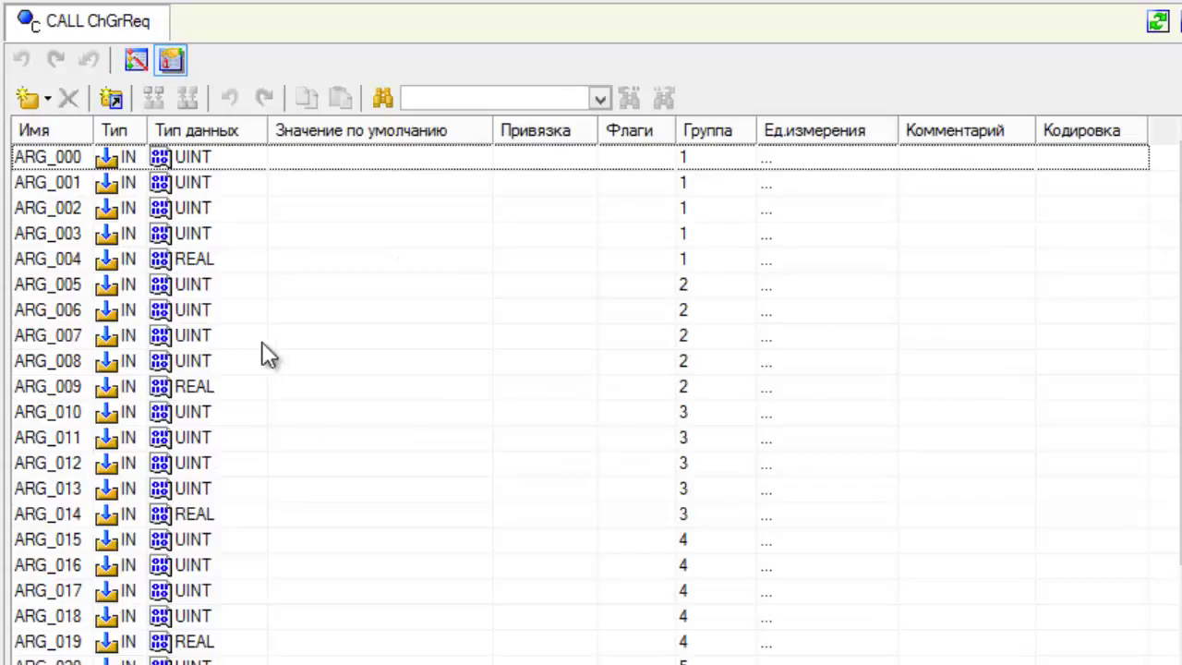
scroll(286, 353, down, 5)
scroll(287, 353, up, 5)
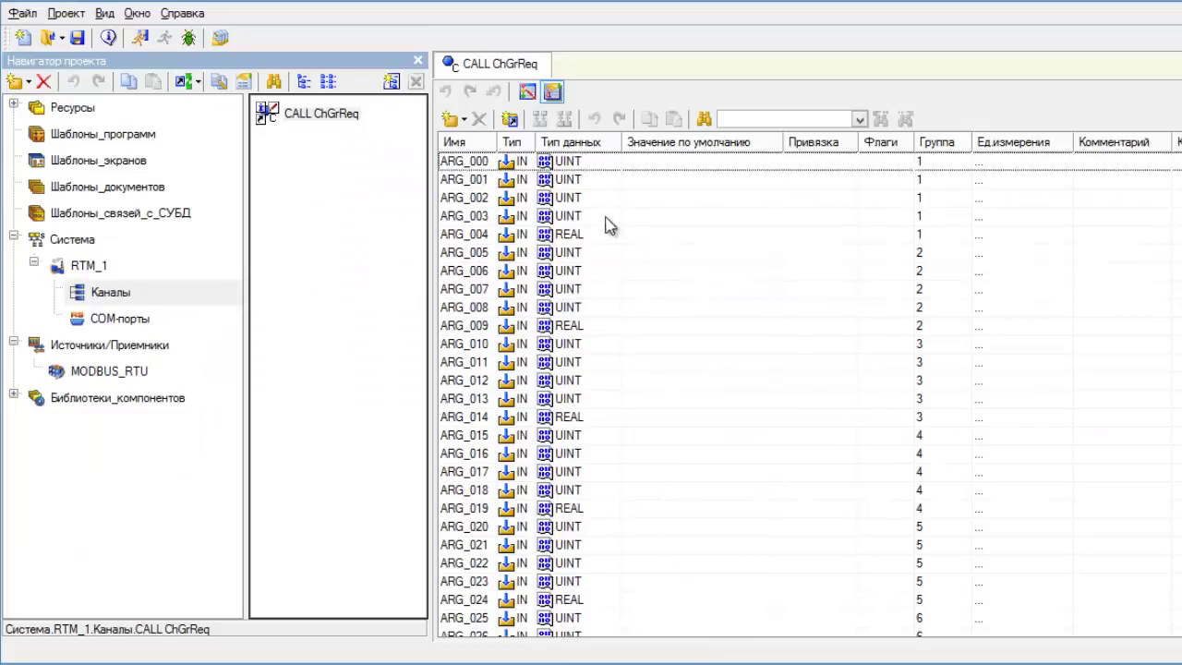
scroll(631, 337, down, 5)
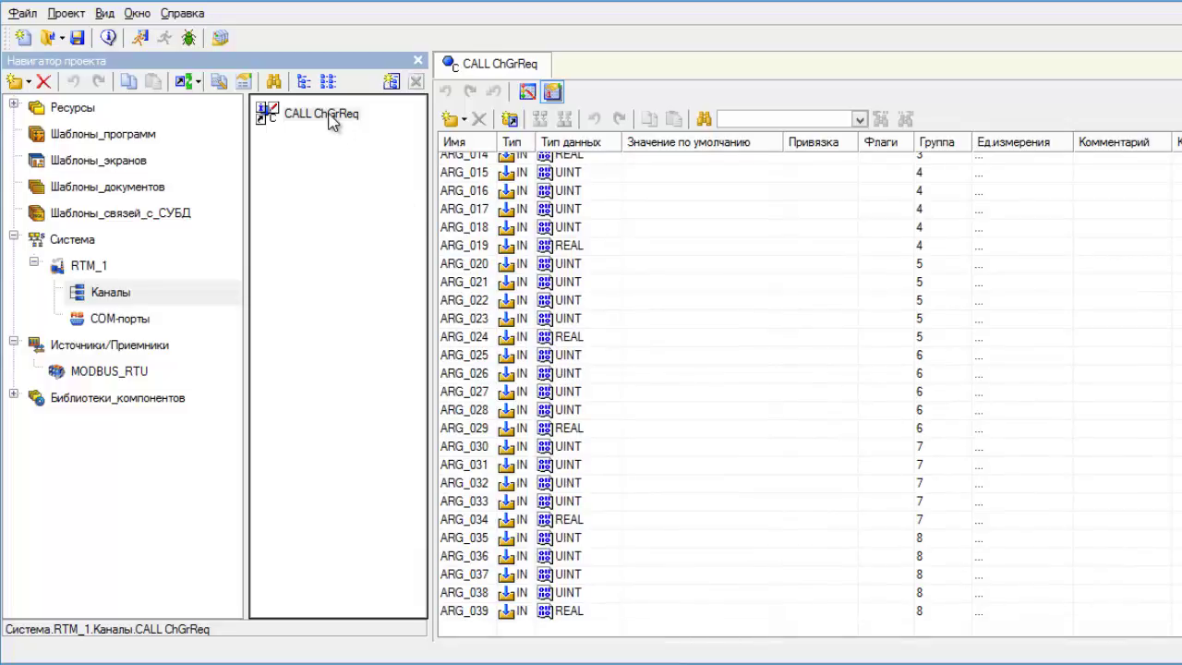
mouse_move(331, 120)
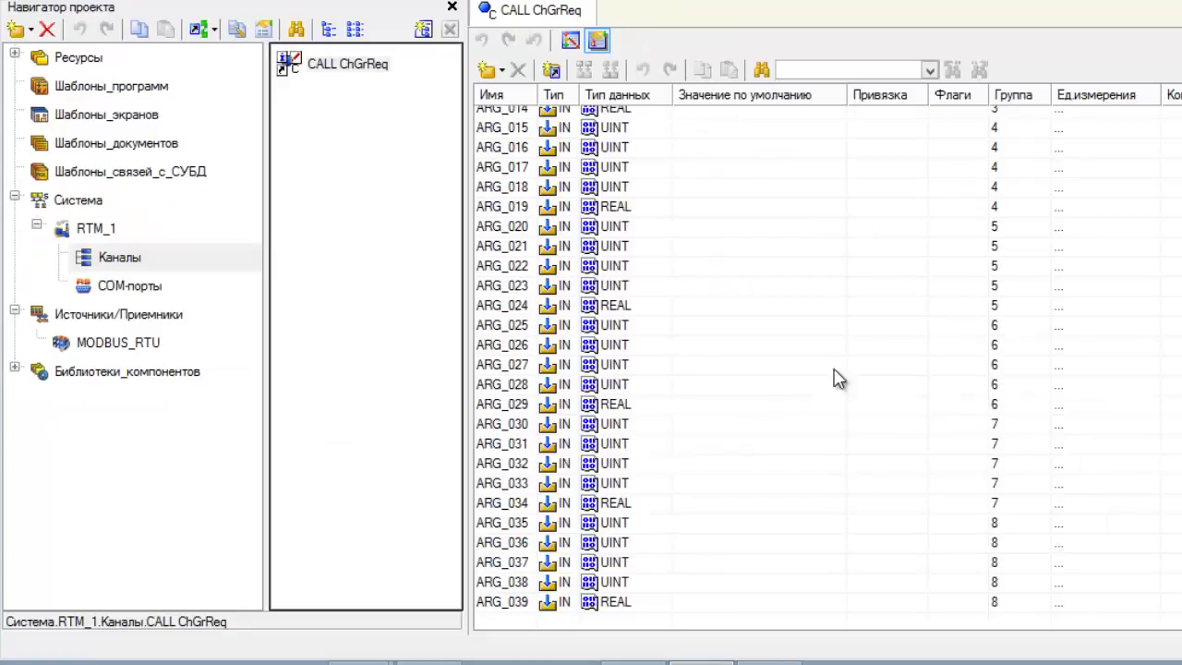
Step: Open the COM-порт#1 component of the RTM_1 node to check its serial port parameters
click(122, 288)
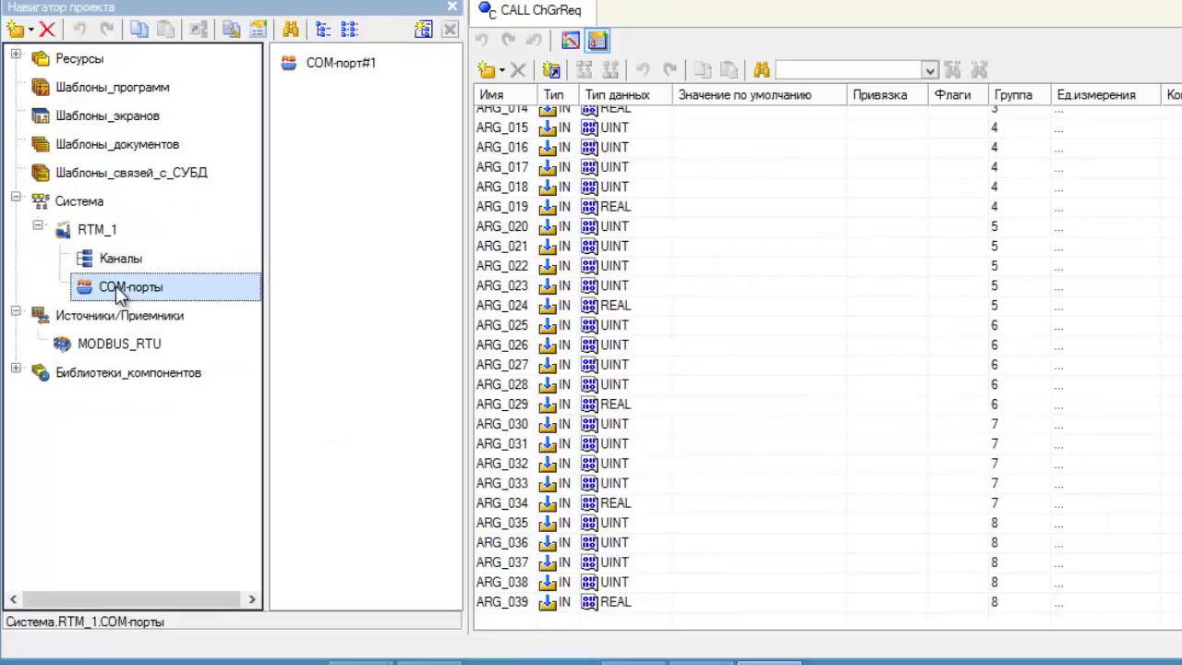
double_click(349, 67)
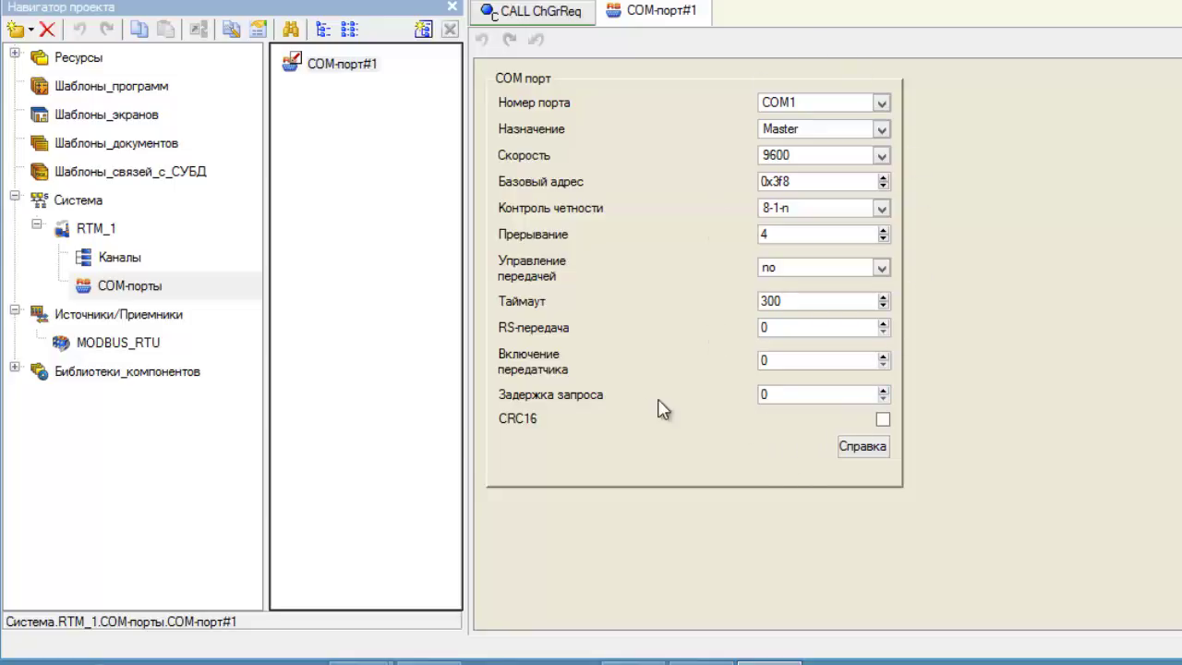
Step: Open the RTM_1 node's Экран#1 and examine its AI1–AI8 value fields and the full list of screen argument bindings
click(98, 231)
double_click(328, 138)
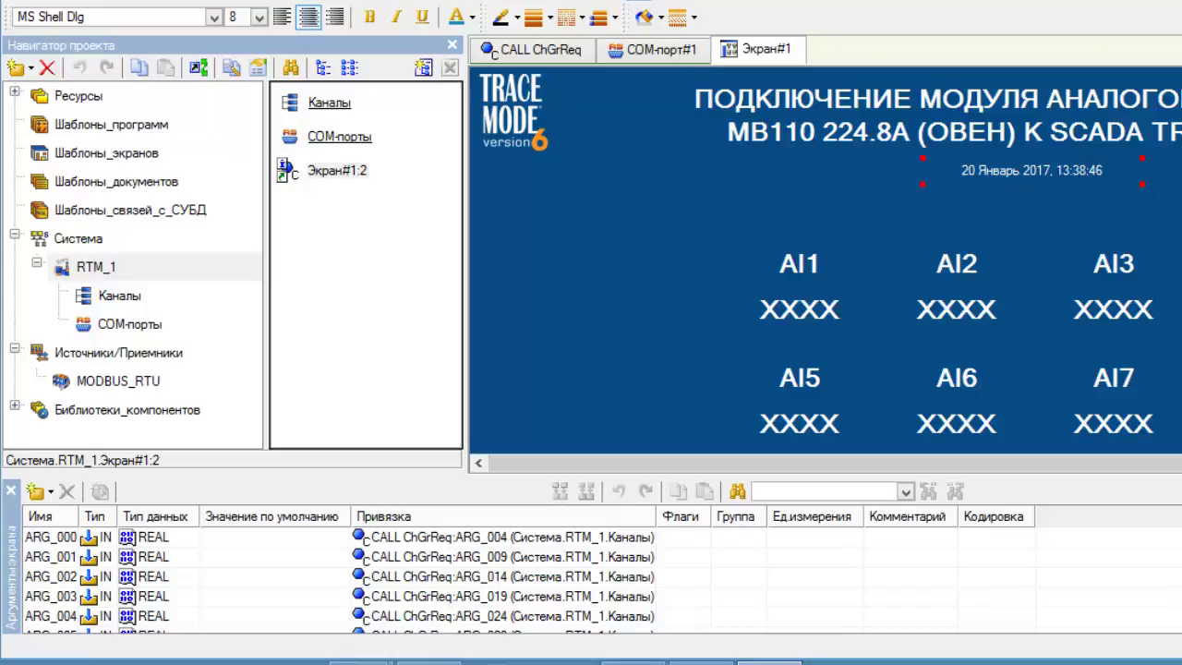
scroll(826, 268, down, 2)
drag(957, 460, 1018, 460)
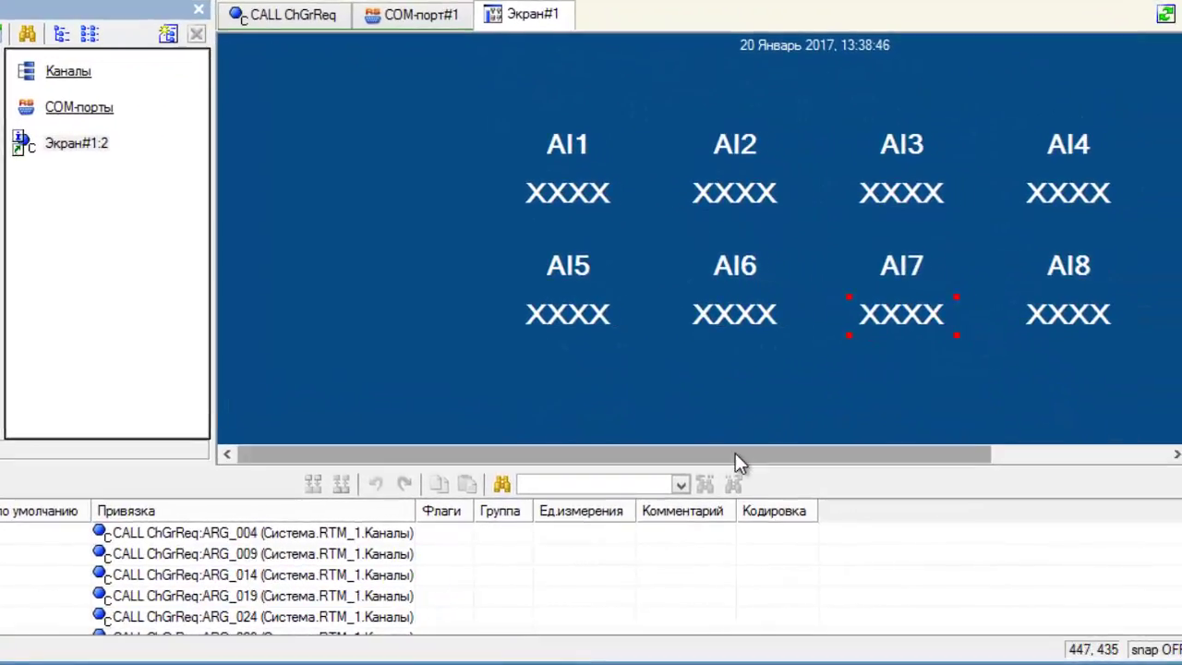
drag(802, 459, 853, 459)
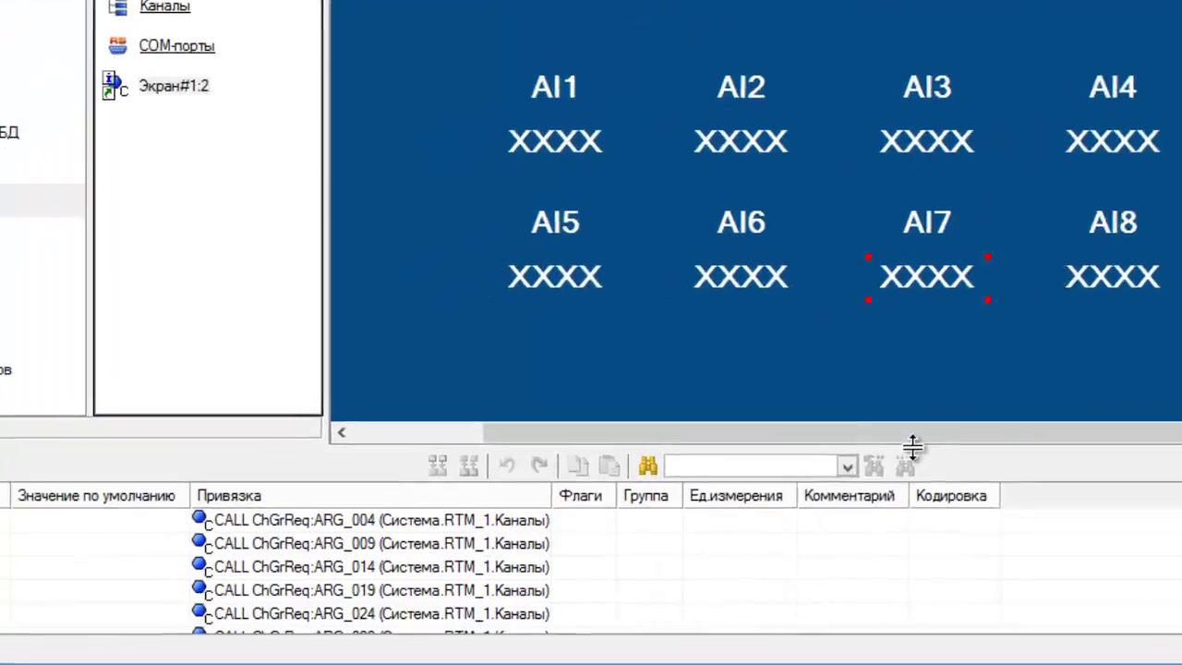
drag(912, 447, 912, 101)
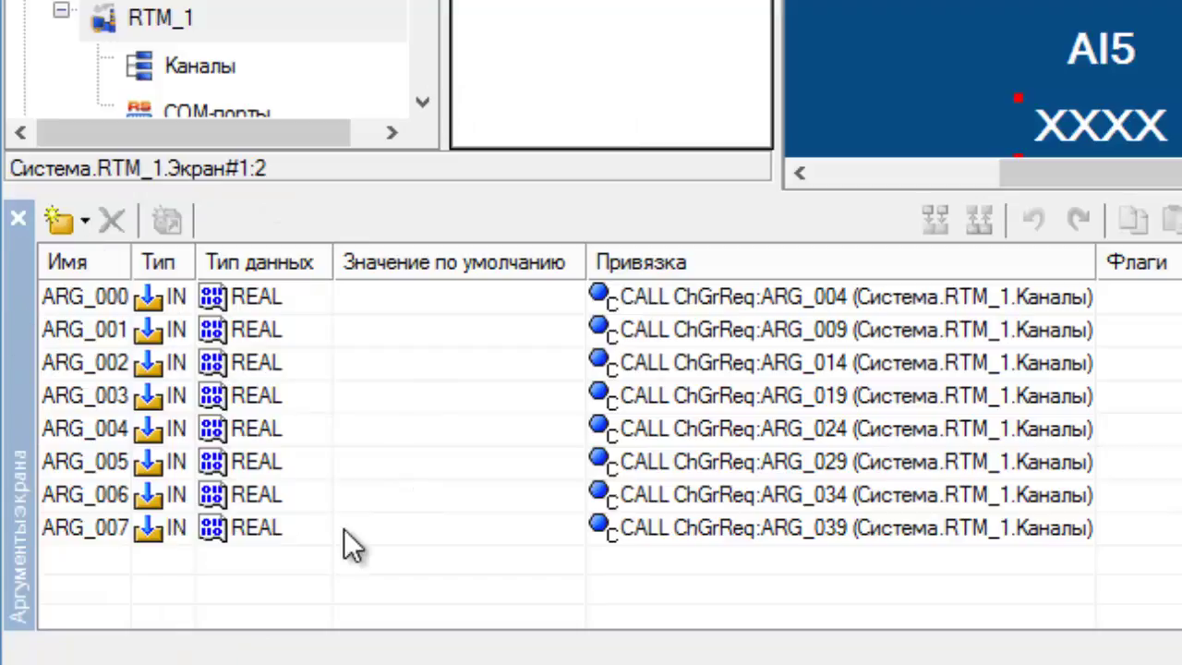
Step: Open the binding configuration of screen argument ARG_000 and select REAL argument ARG_004 of the CALL ChGrReq channel
double_click(861, 293)
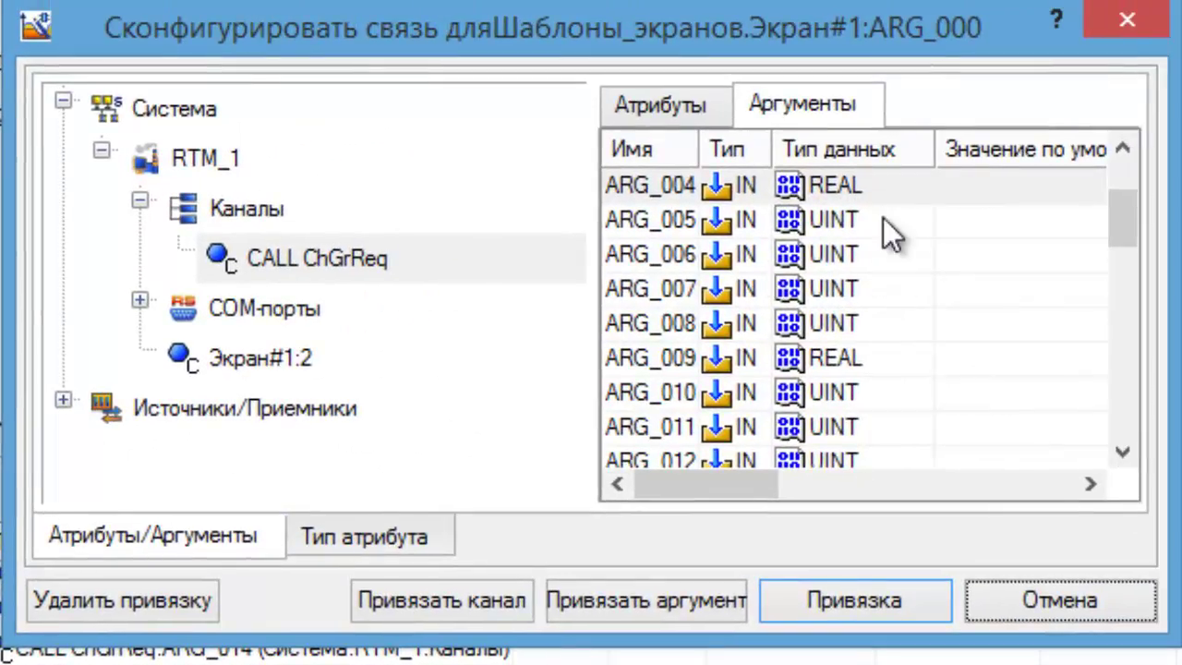
click(872, 189)
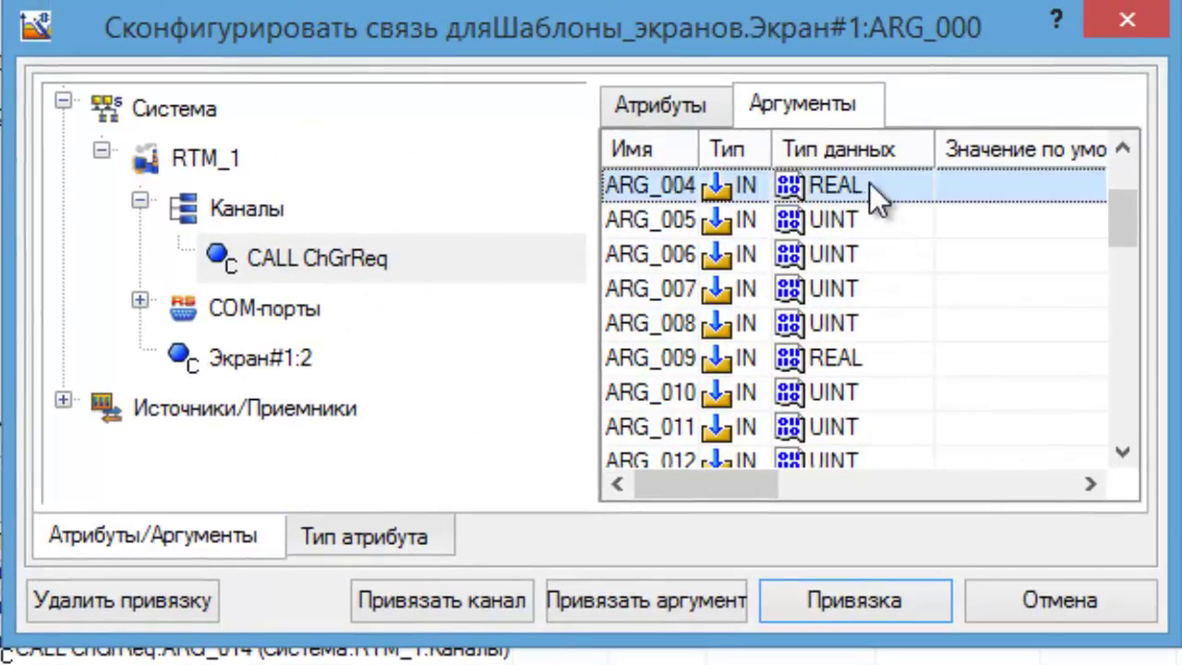
drag(1118, 229, 1123, 185)
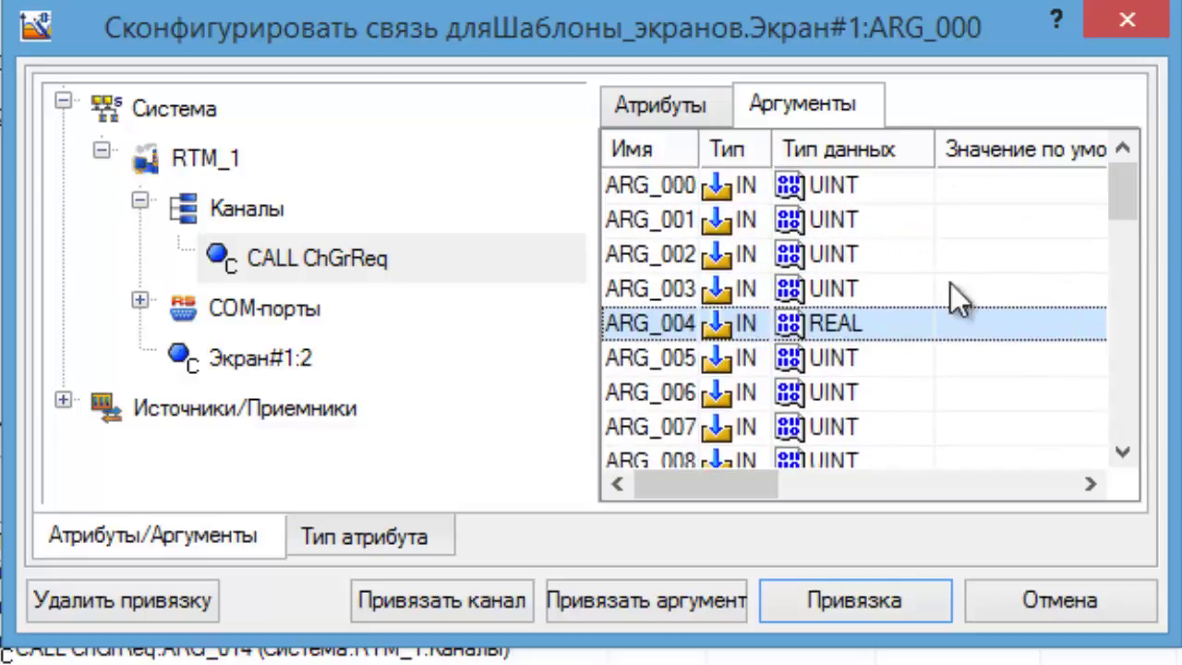